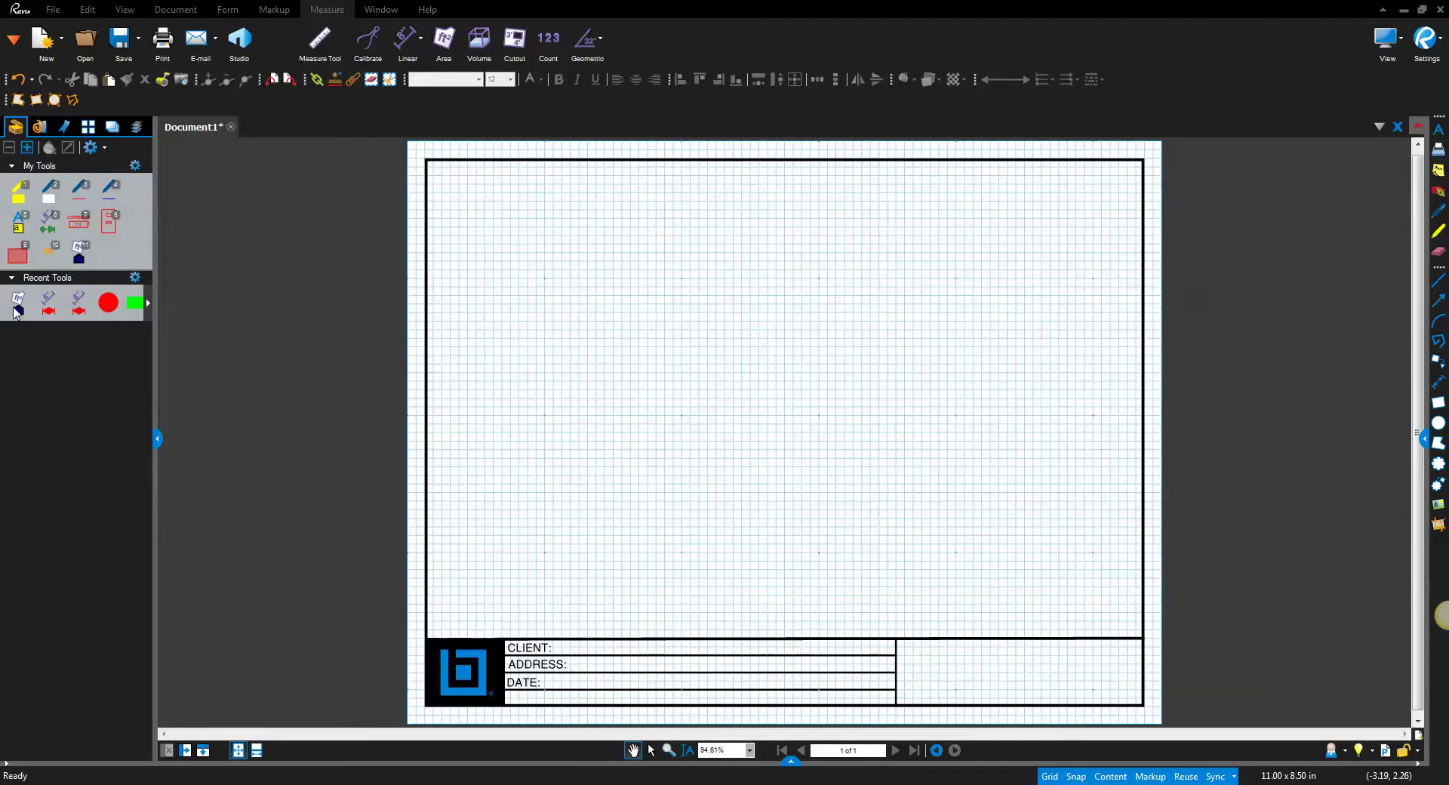
Trace the L-shaped roof outline as an area measurement.
click(17, 304)
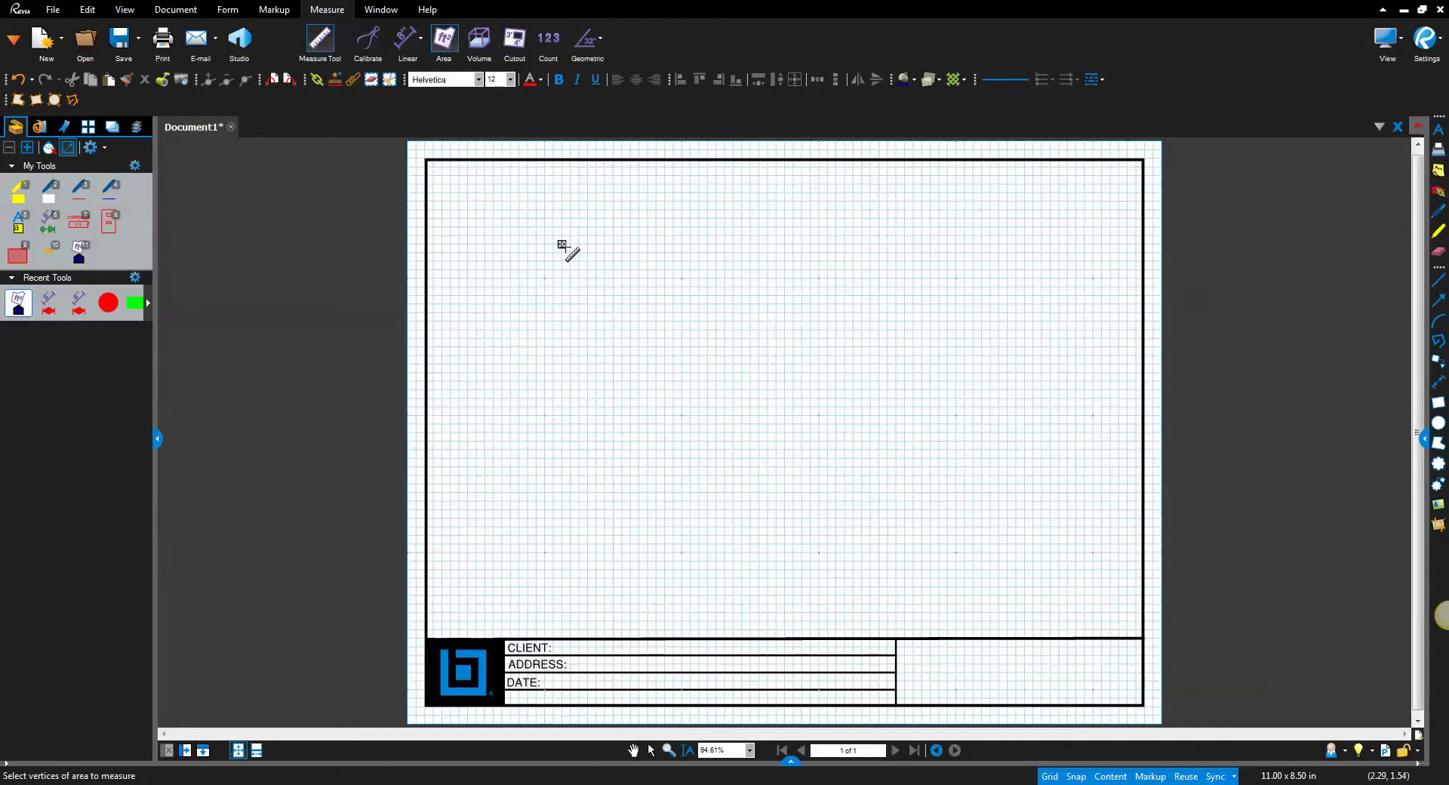
click(527, 244)
click(939, 243)
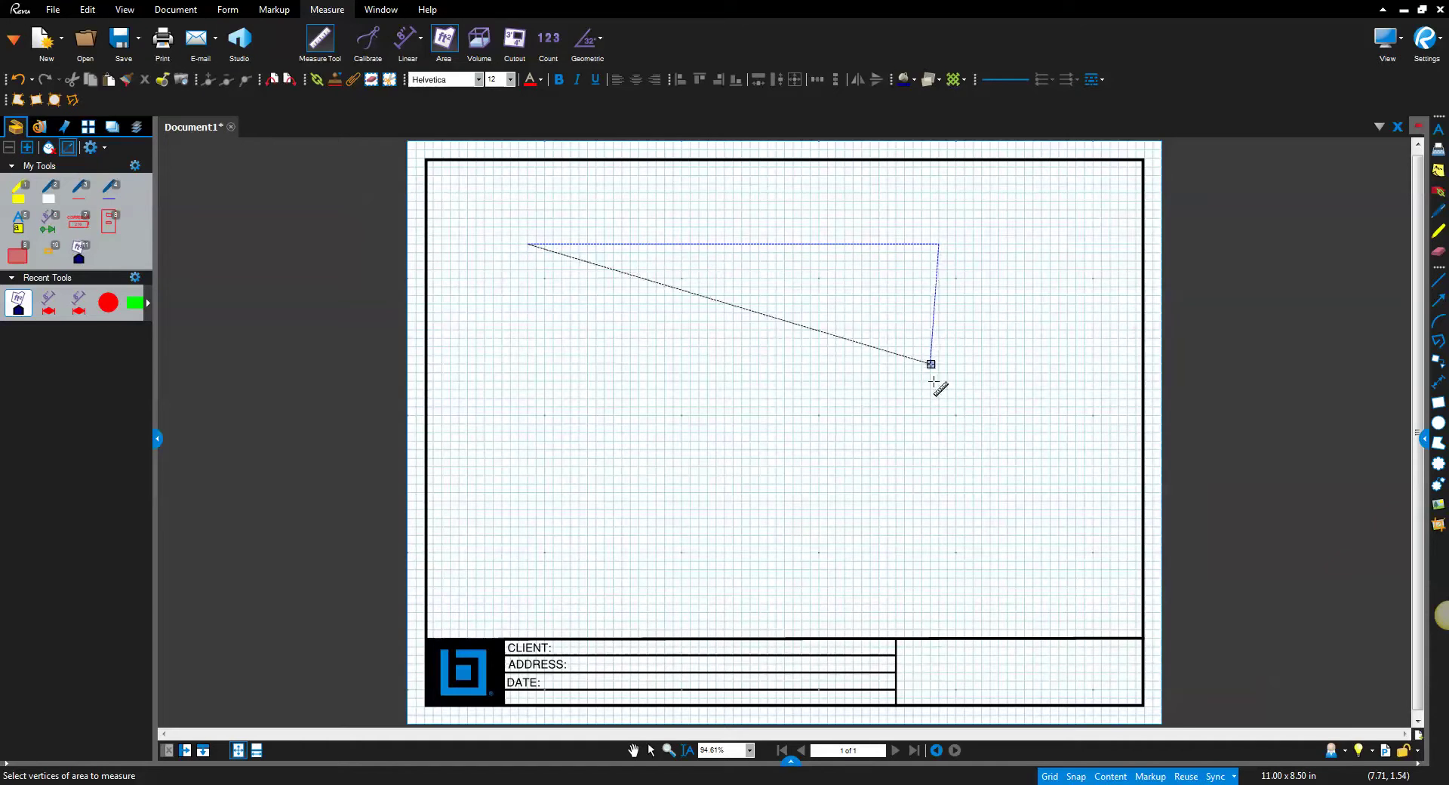
click(939, 414)
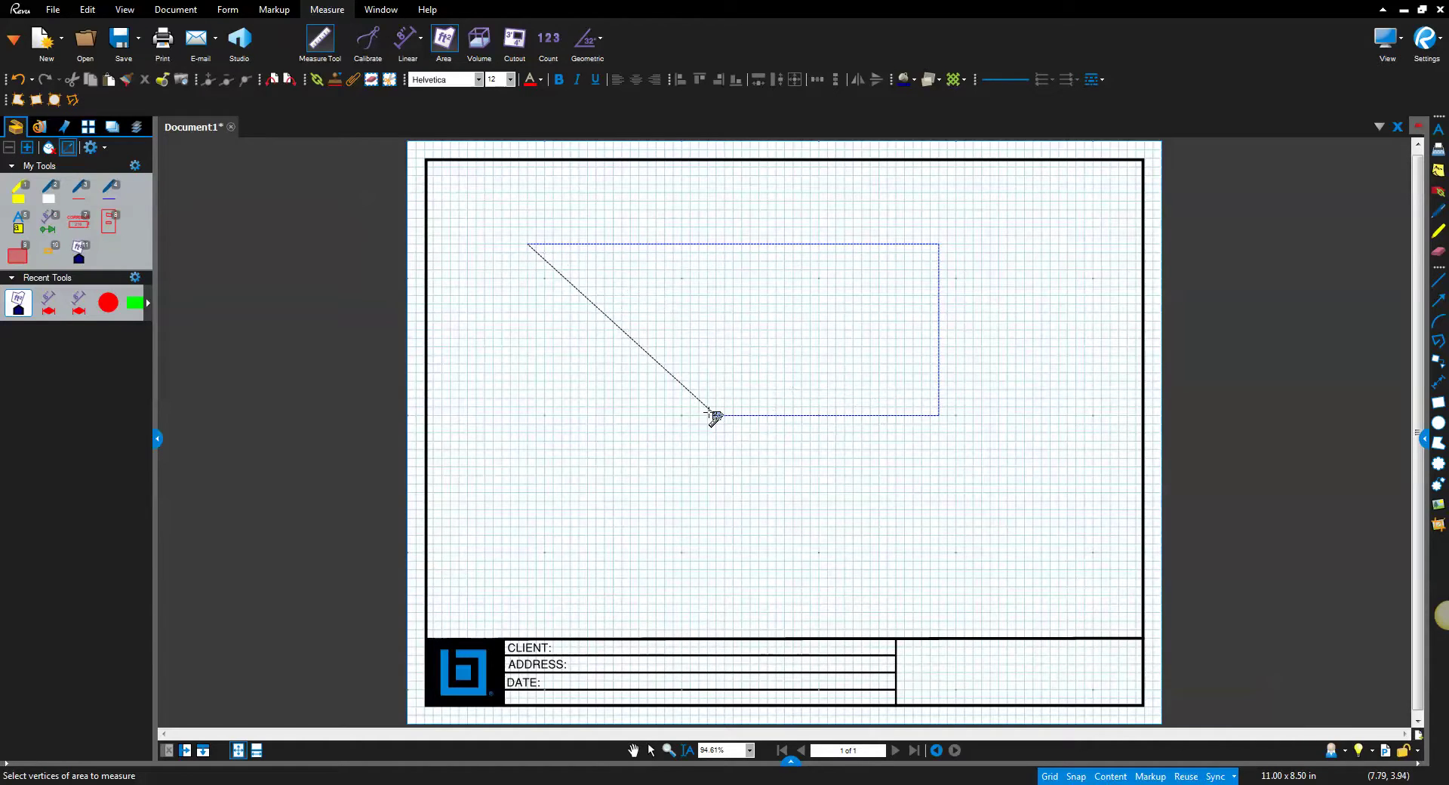
click(707, 415)
click(707, 510)
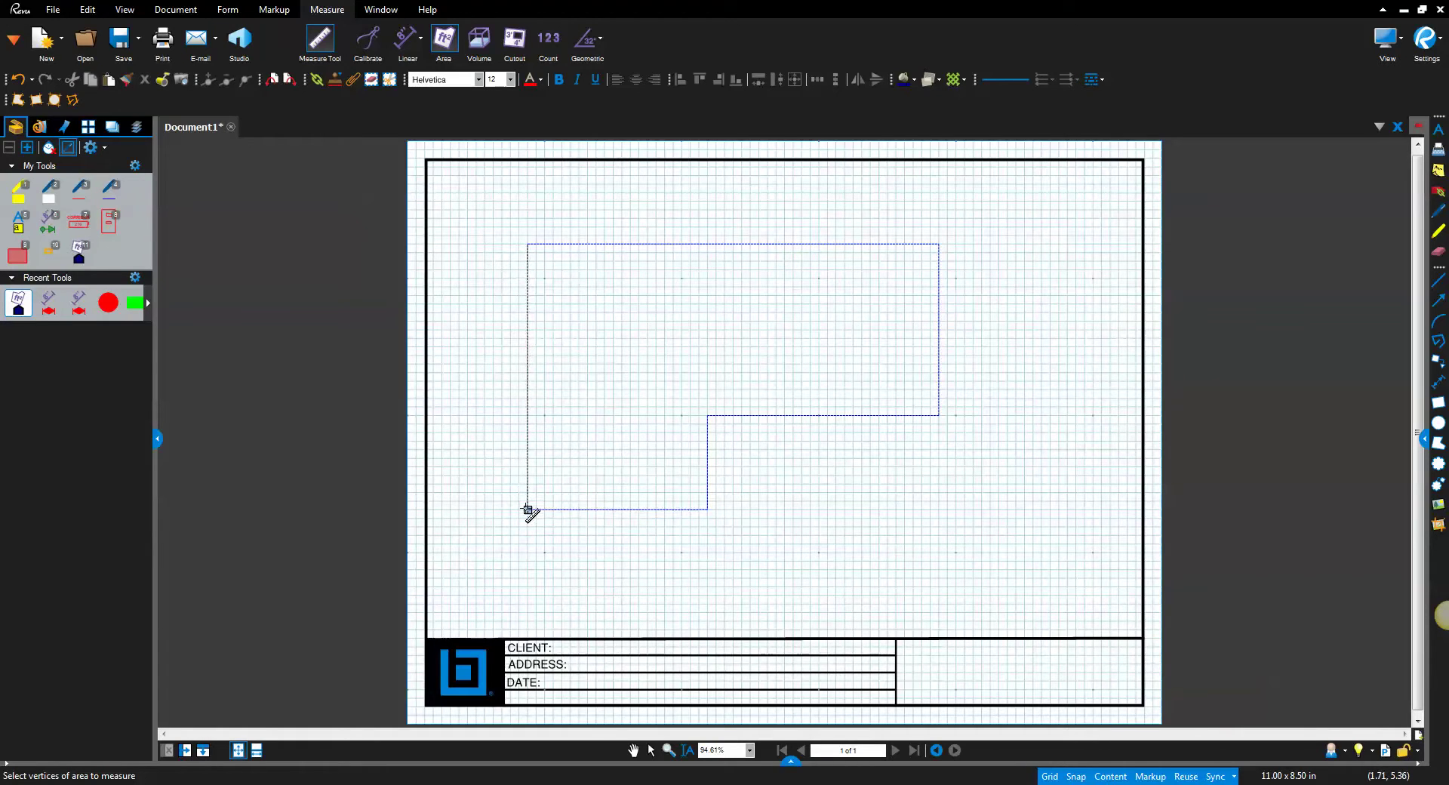
double_click(527, 510)
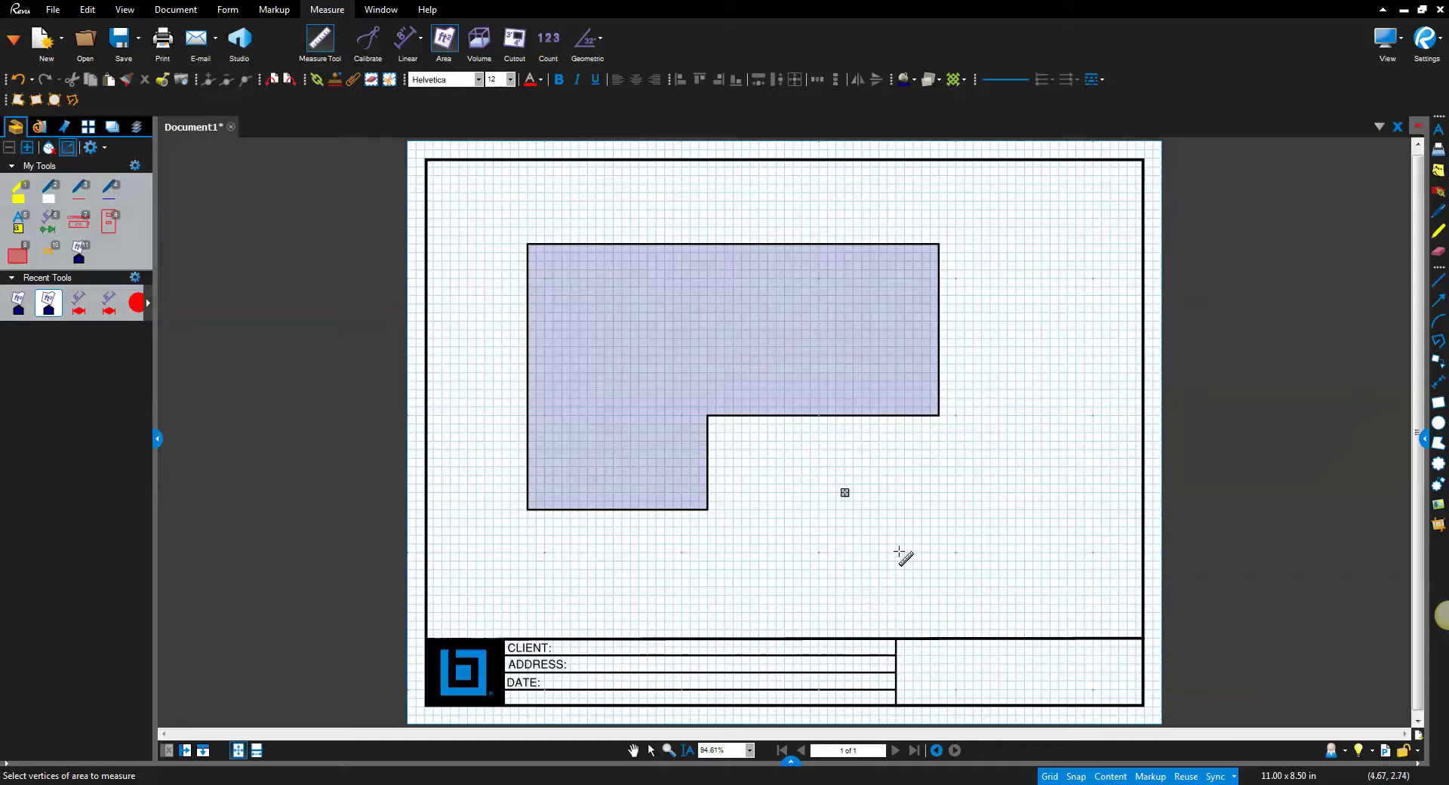
Measure a small rectangular area at lower right and cut a rectangular opening from the large roof area.
drag(965, 511, 1076, 586)
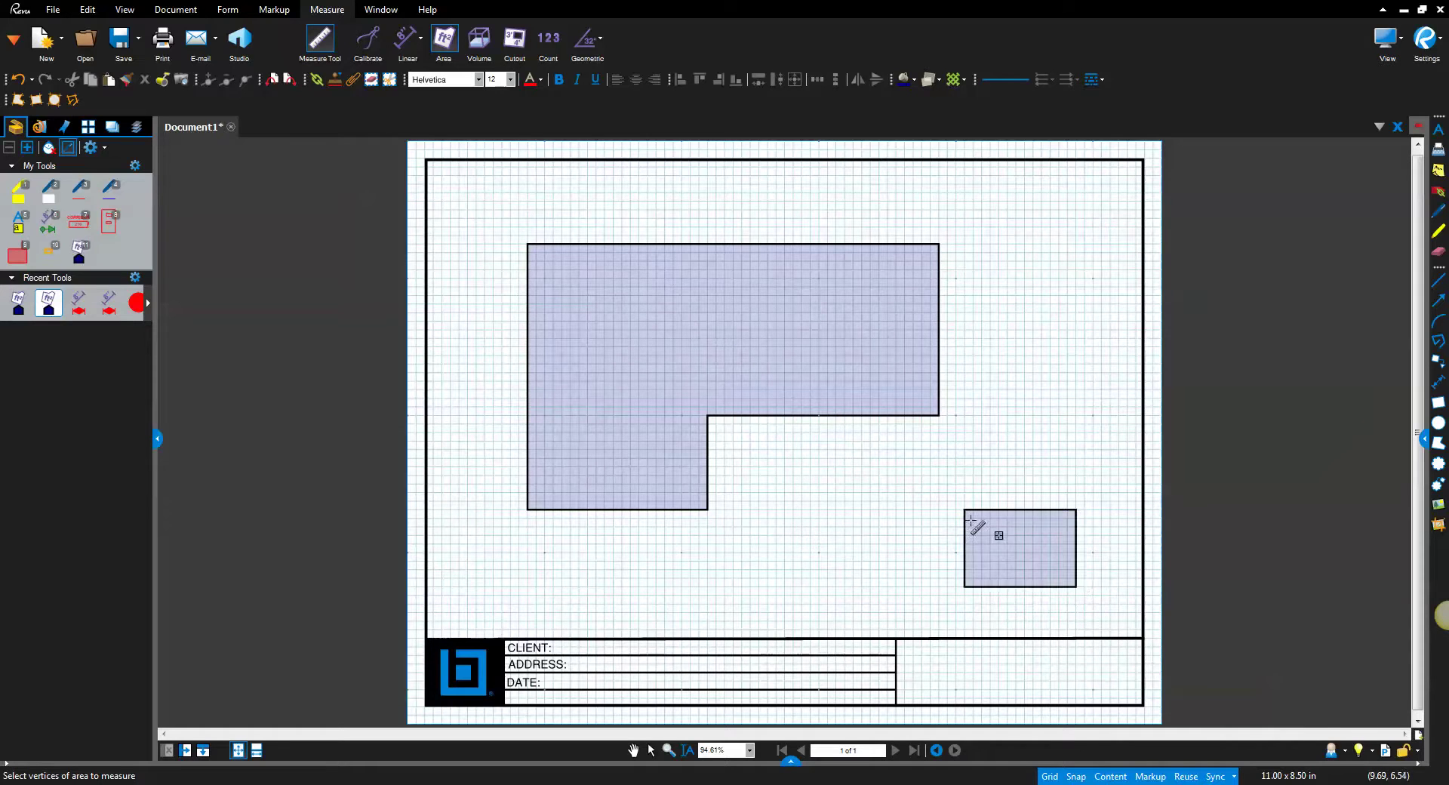
click(512, 42)
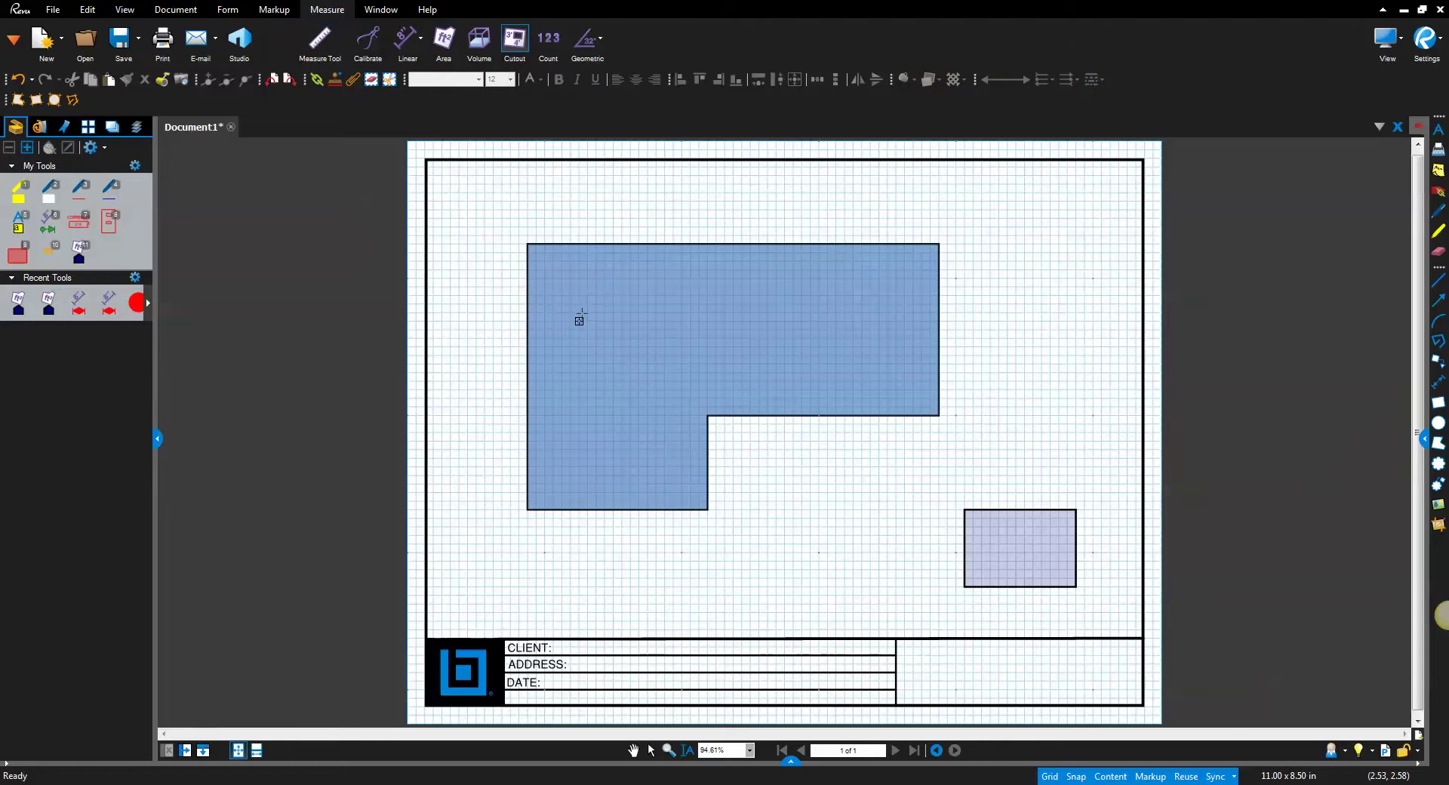
drag(579, 295, 674, 372)
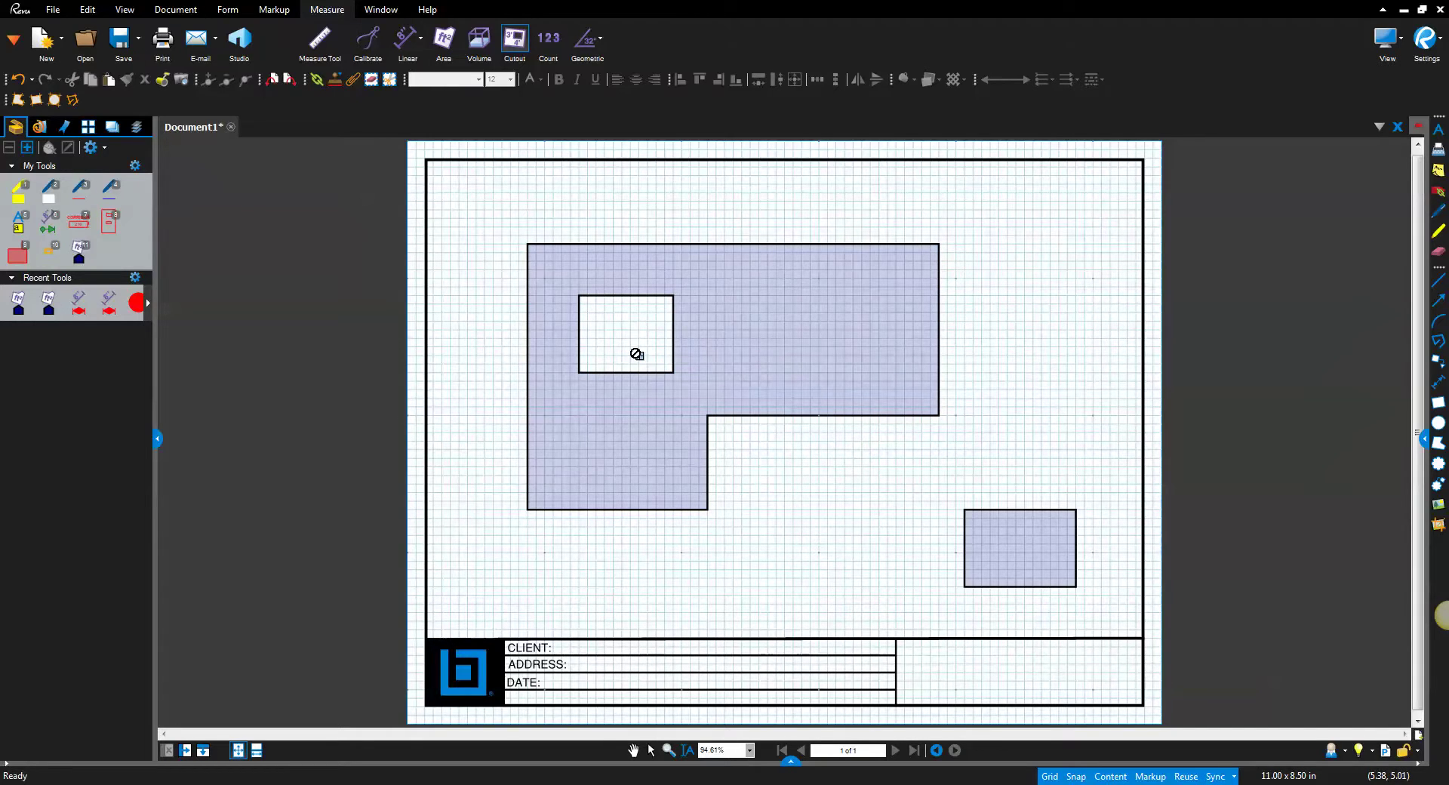
Place eight red circle penetration markers: seven around the L-shaped roof, one in the small area.
click(148, 309)
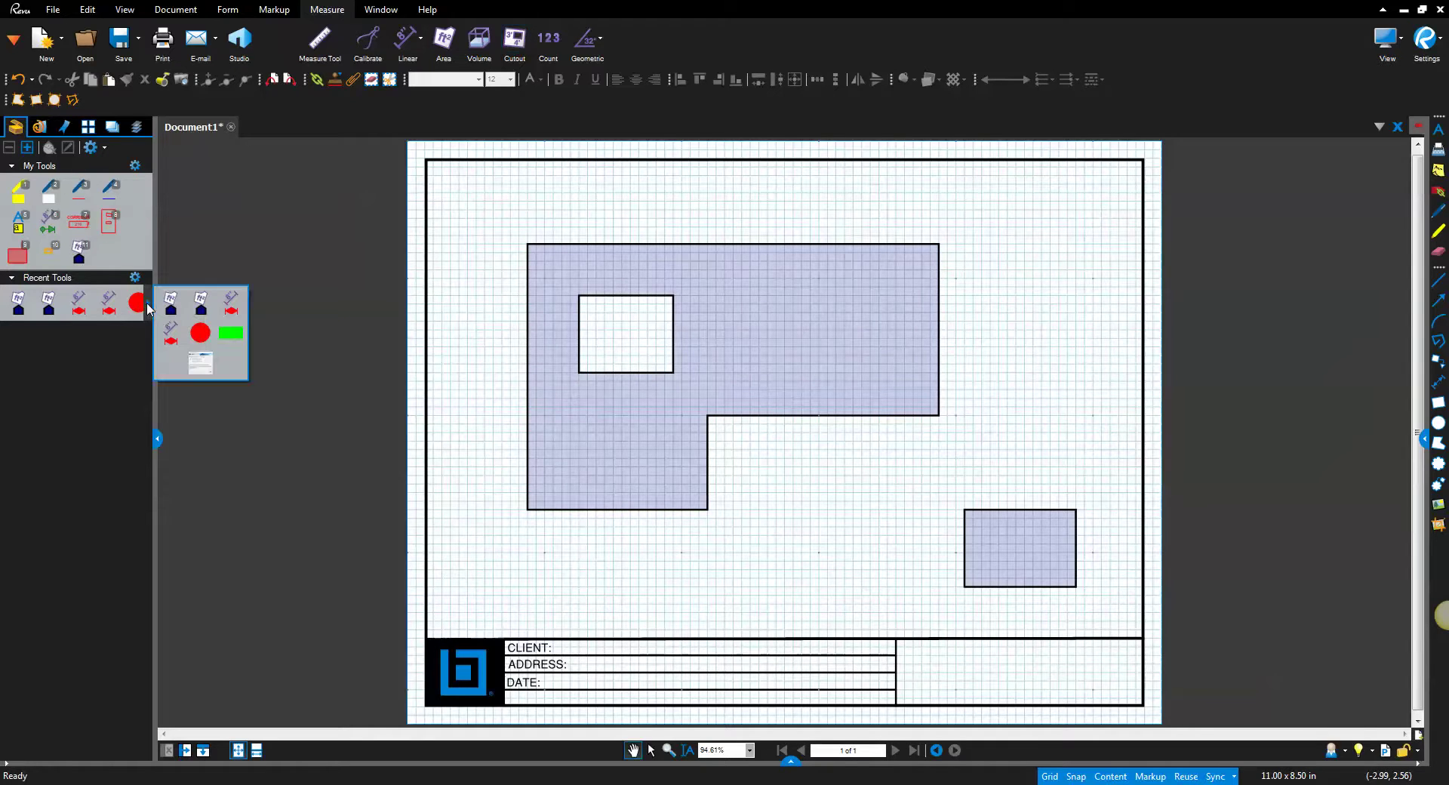
click(200, 337)
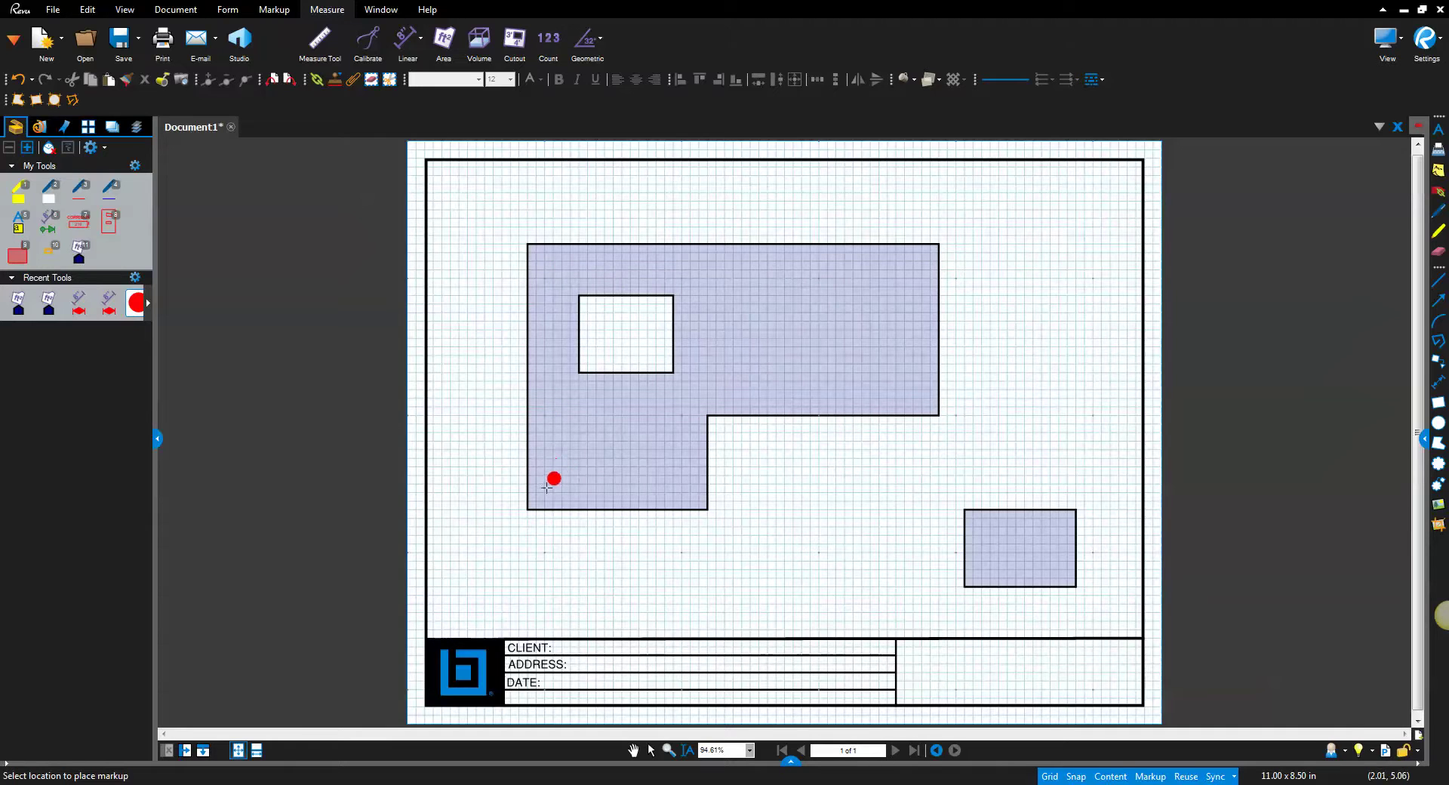
click(555, 479)
click(558, 379)
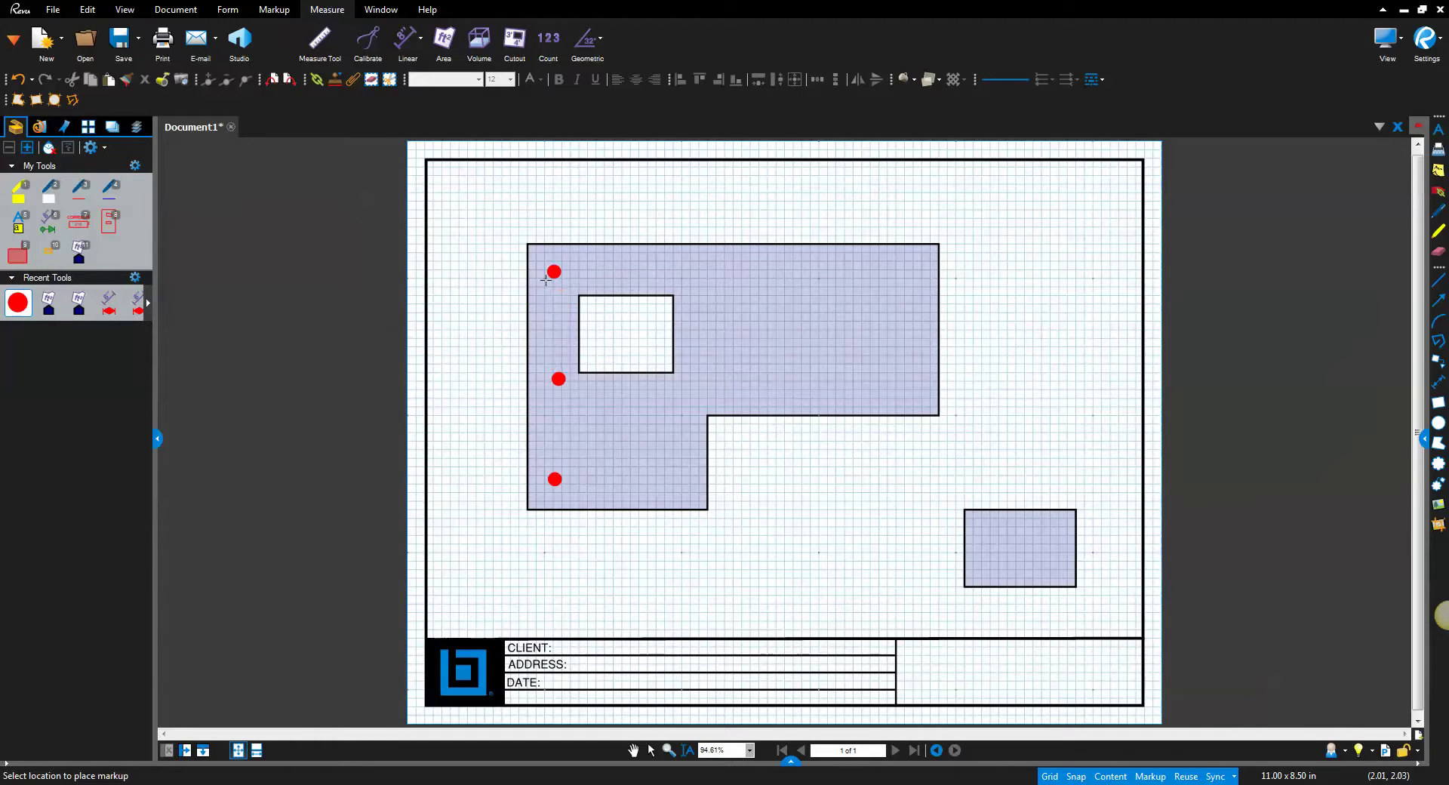
click(554, 271)
click(913, 270)
click(909, 387)
click(731, 390)
click(725, 272)
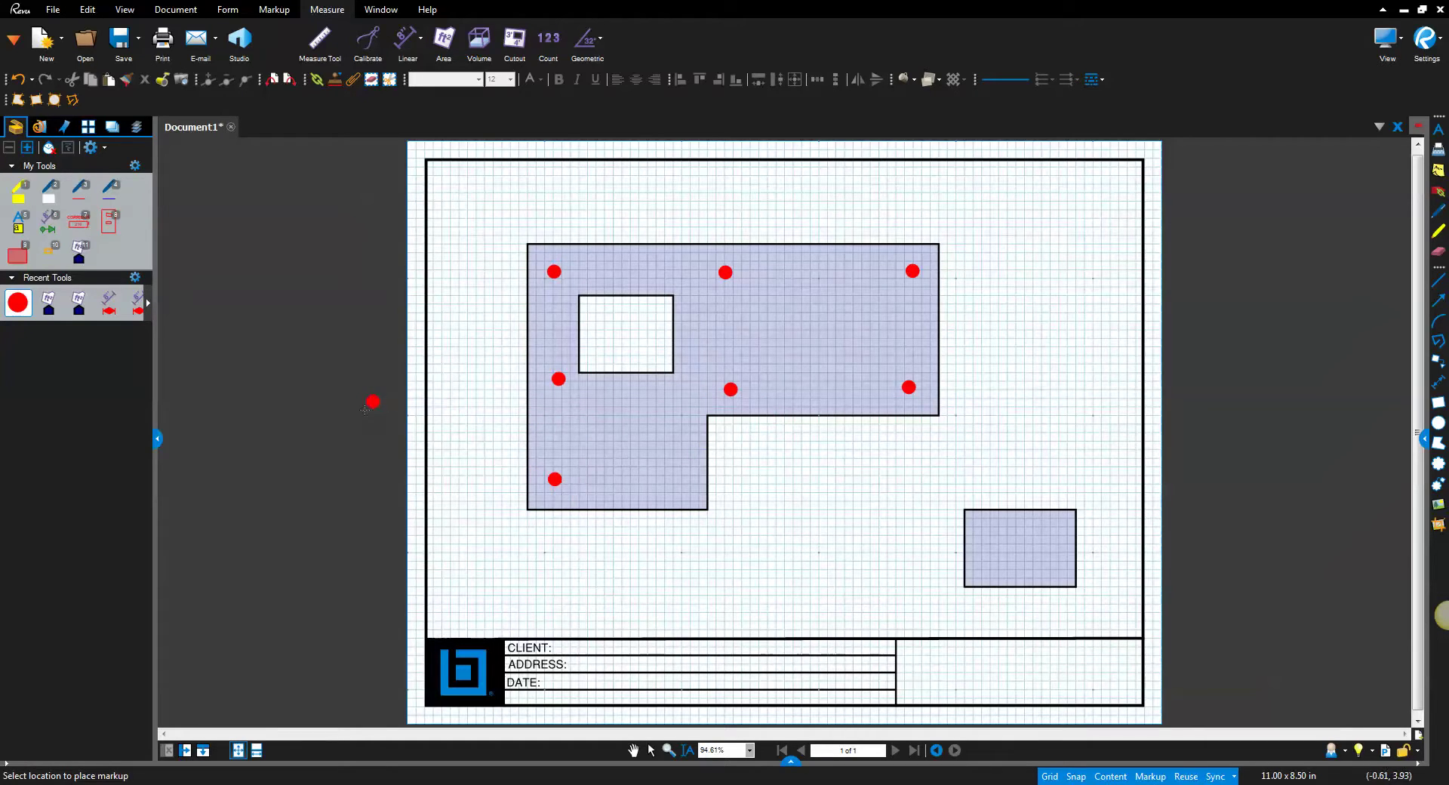
click(990, 530)
Place seven green rectangle RTU markers: six on the L-shaped roof, one in the small area.
click(148, 305)
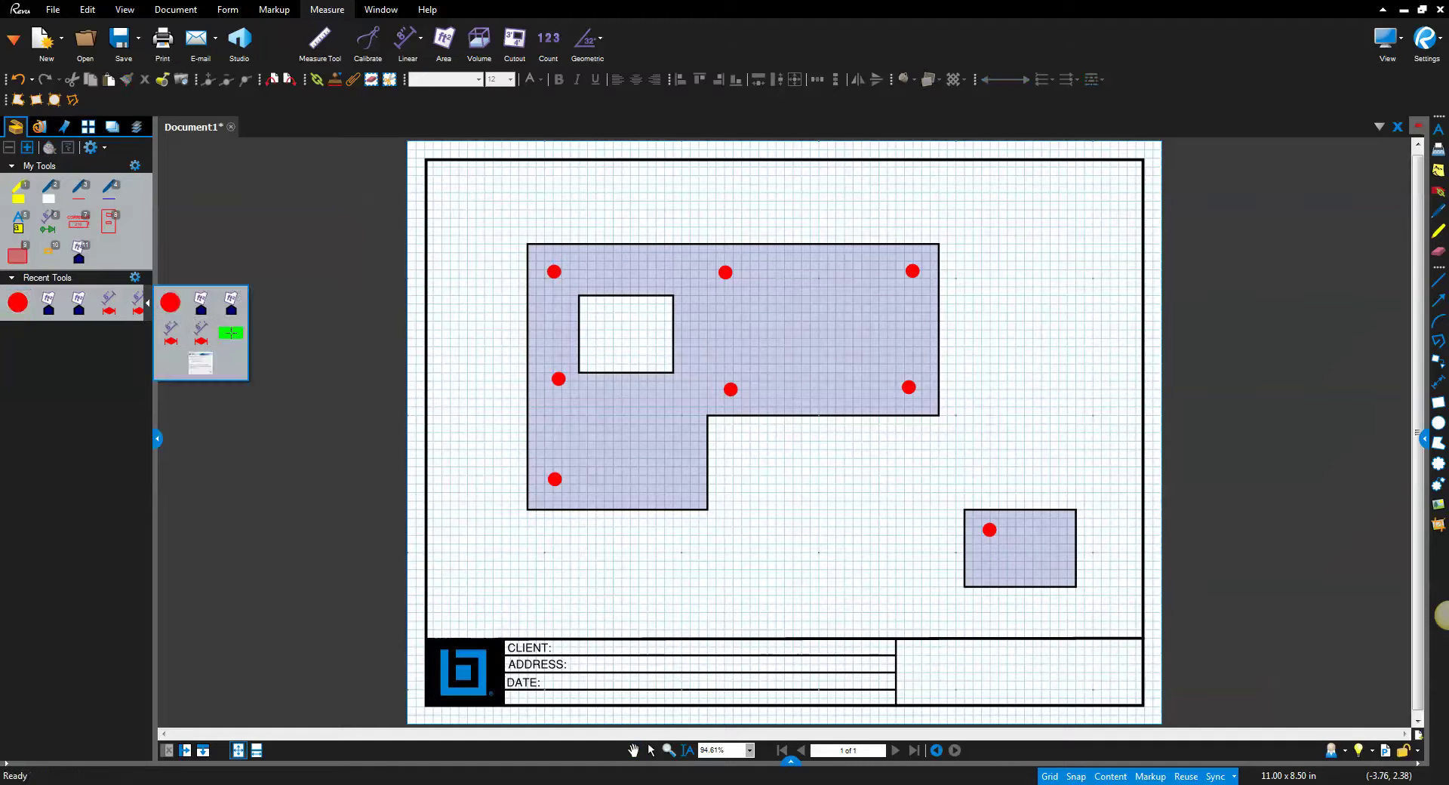
click(237, 339)
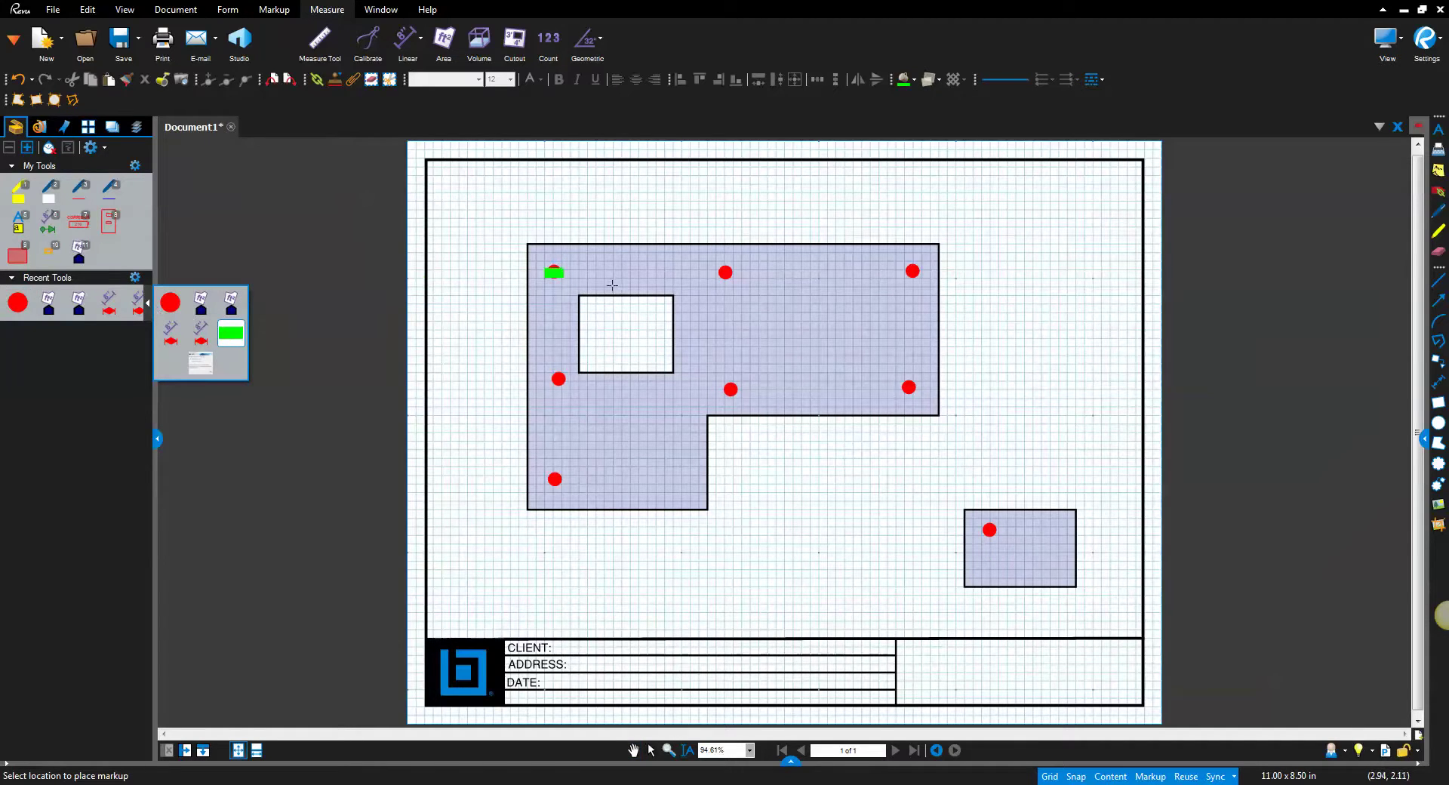
click(592, 276)
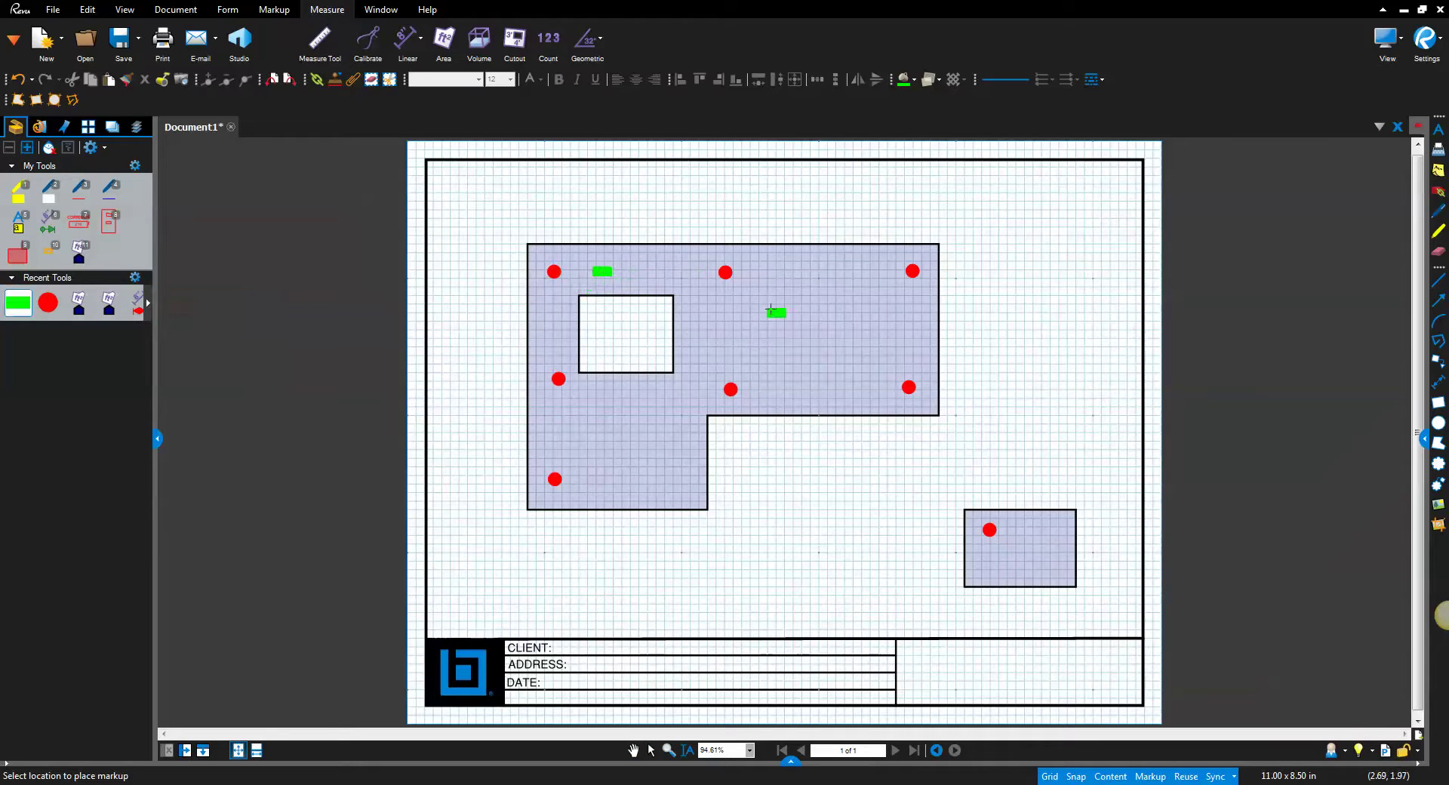
click(812, 275)
click(738, 332)
click(841, 385)
click(620, 486)
click(611, 419)
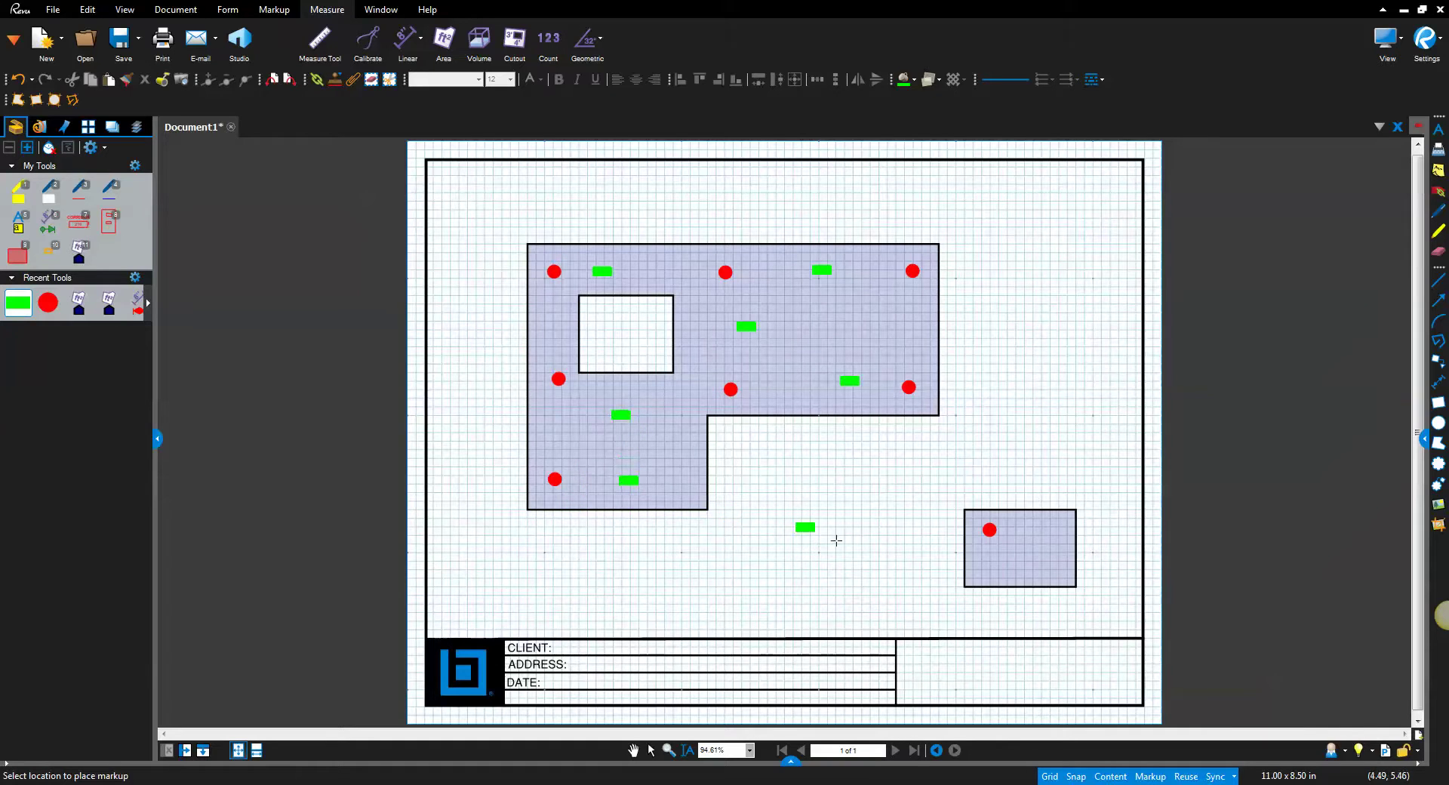
click(1010, 556)
Add a length dimension along the roof's top edge.
click(135, 302)
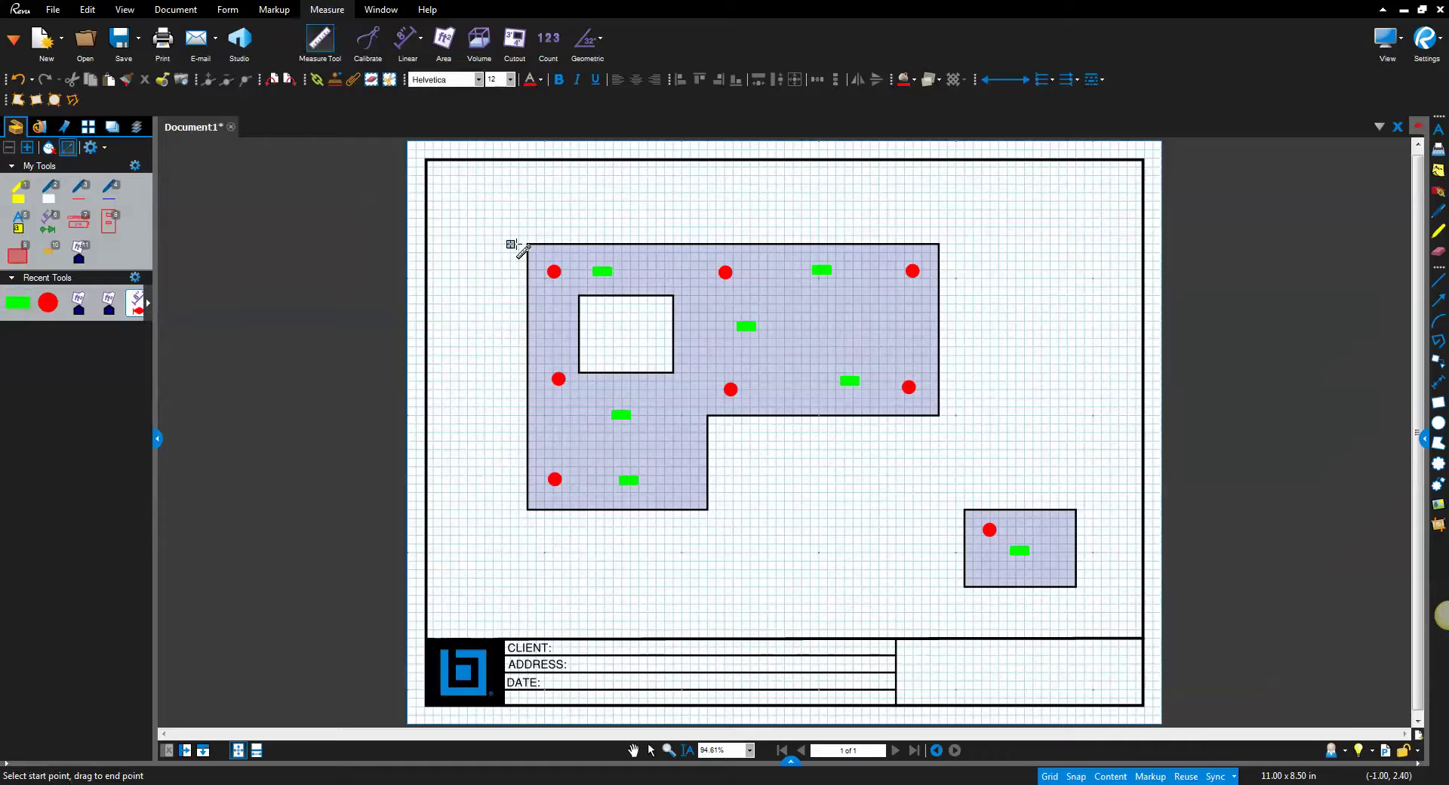
drag(527, 244, 966, 411)
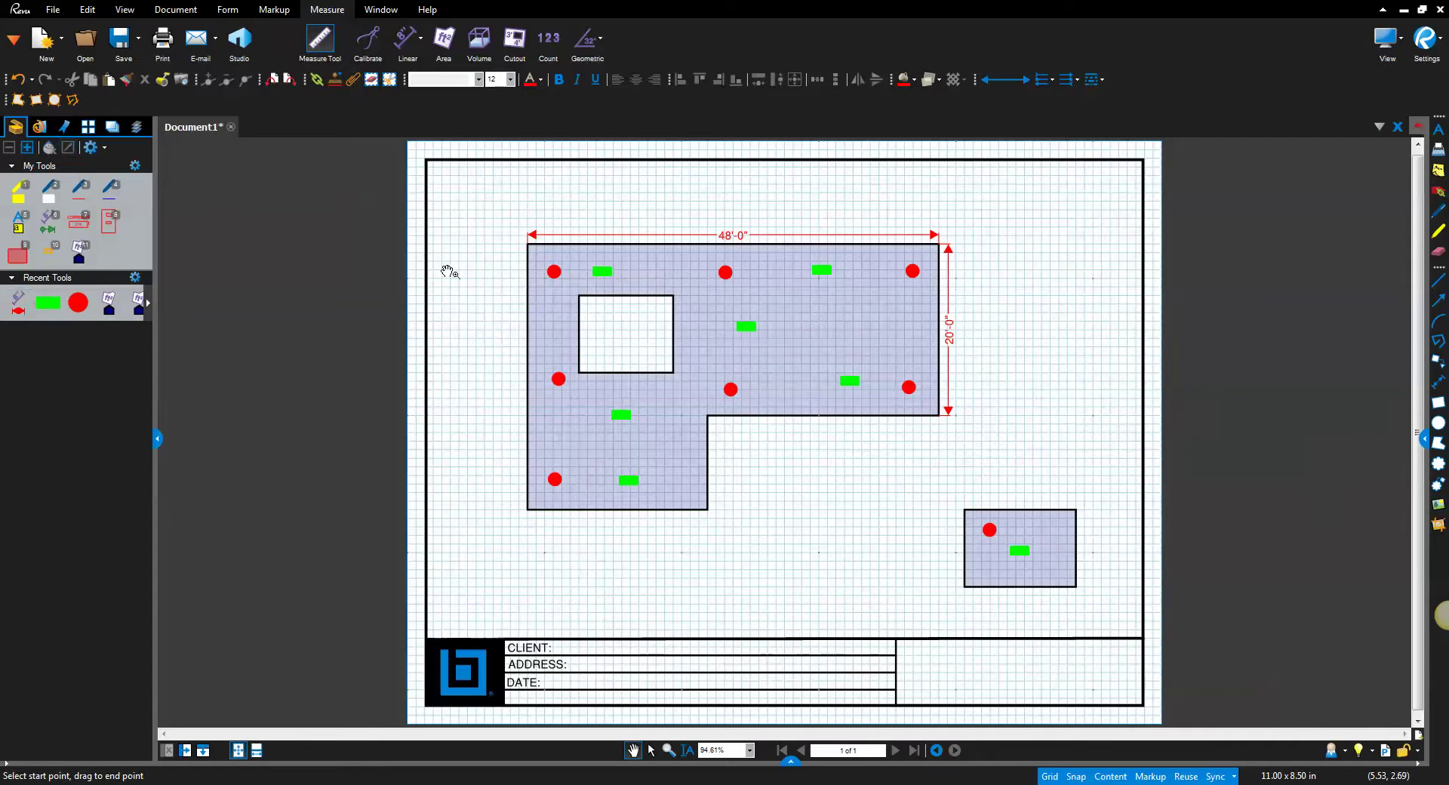
key(Escape)
scroll(938, 419, up, 5)
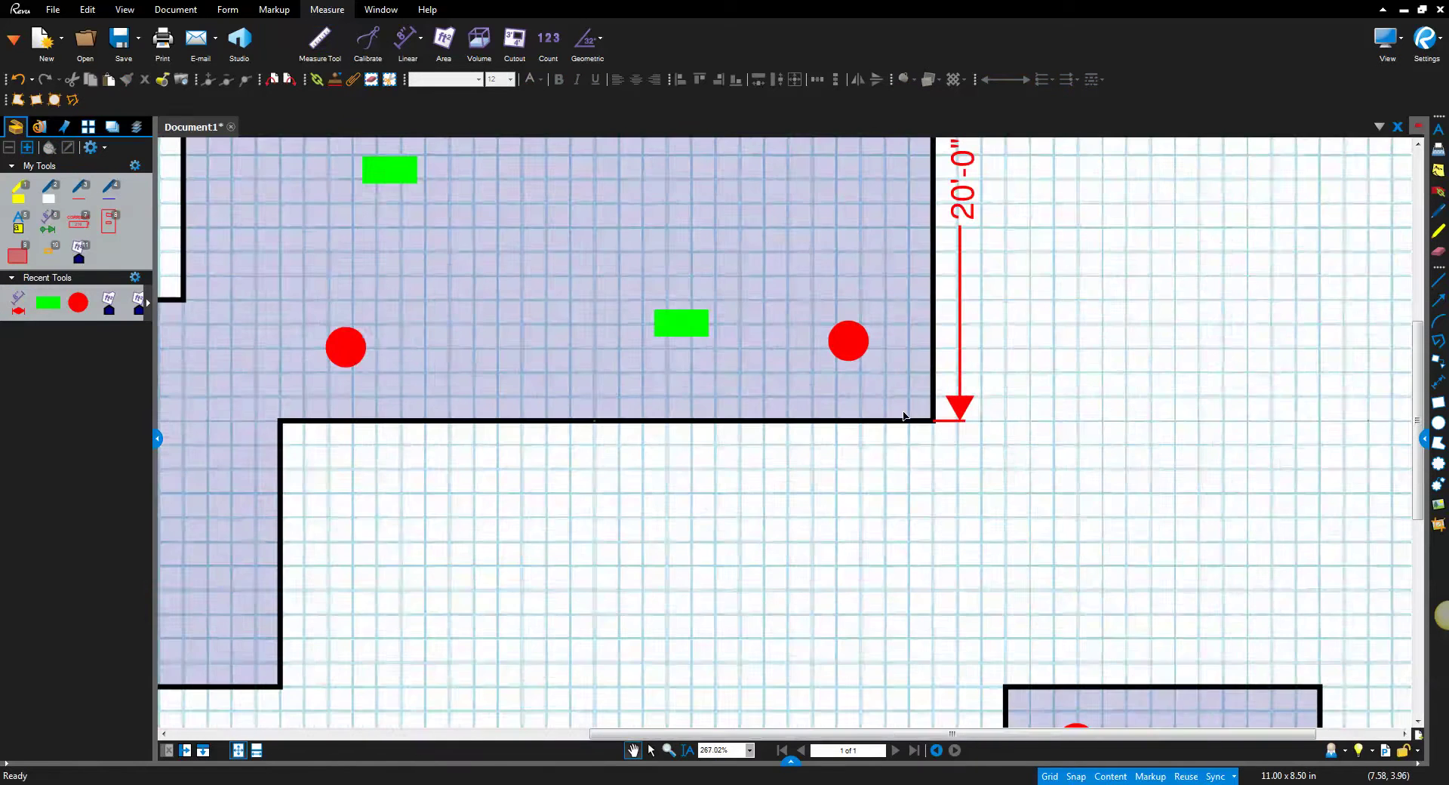
Lower the building area's right-wing corners to extend it two feet and level the step edge.
click(936, 425)
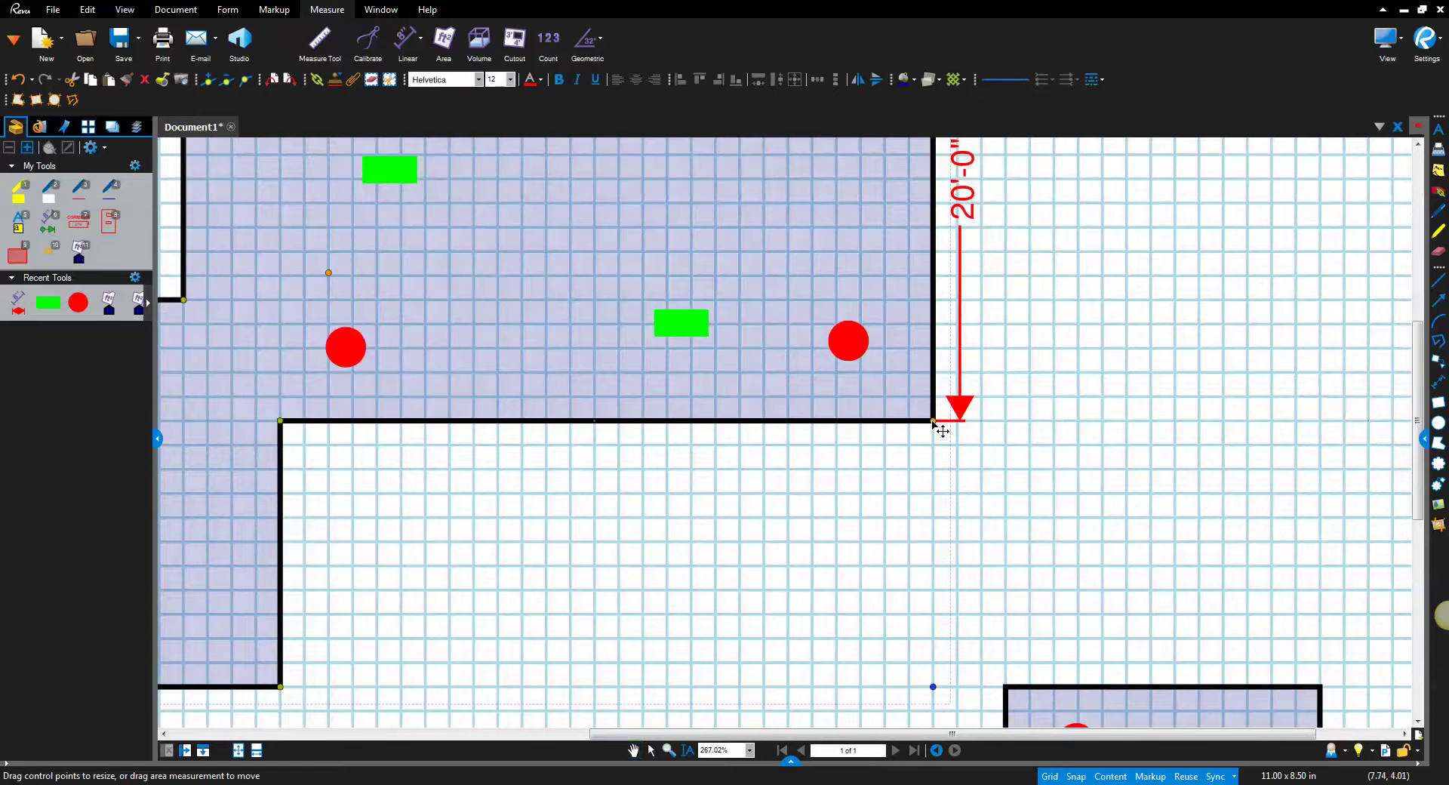
drag(942, 430, 942, 478)
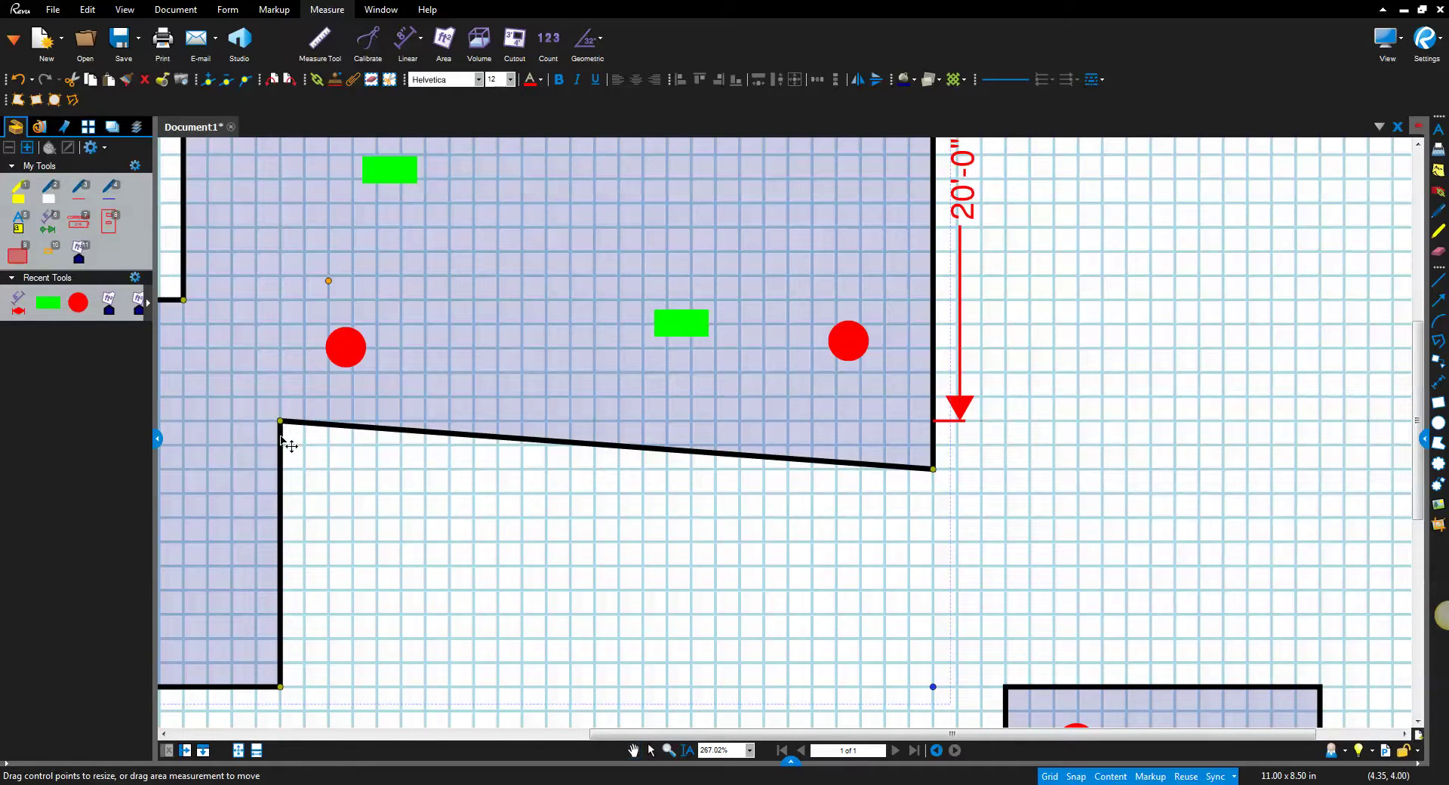
drag(282, 439, 287, 476)
key(Escape)
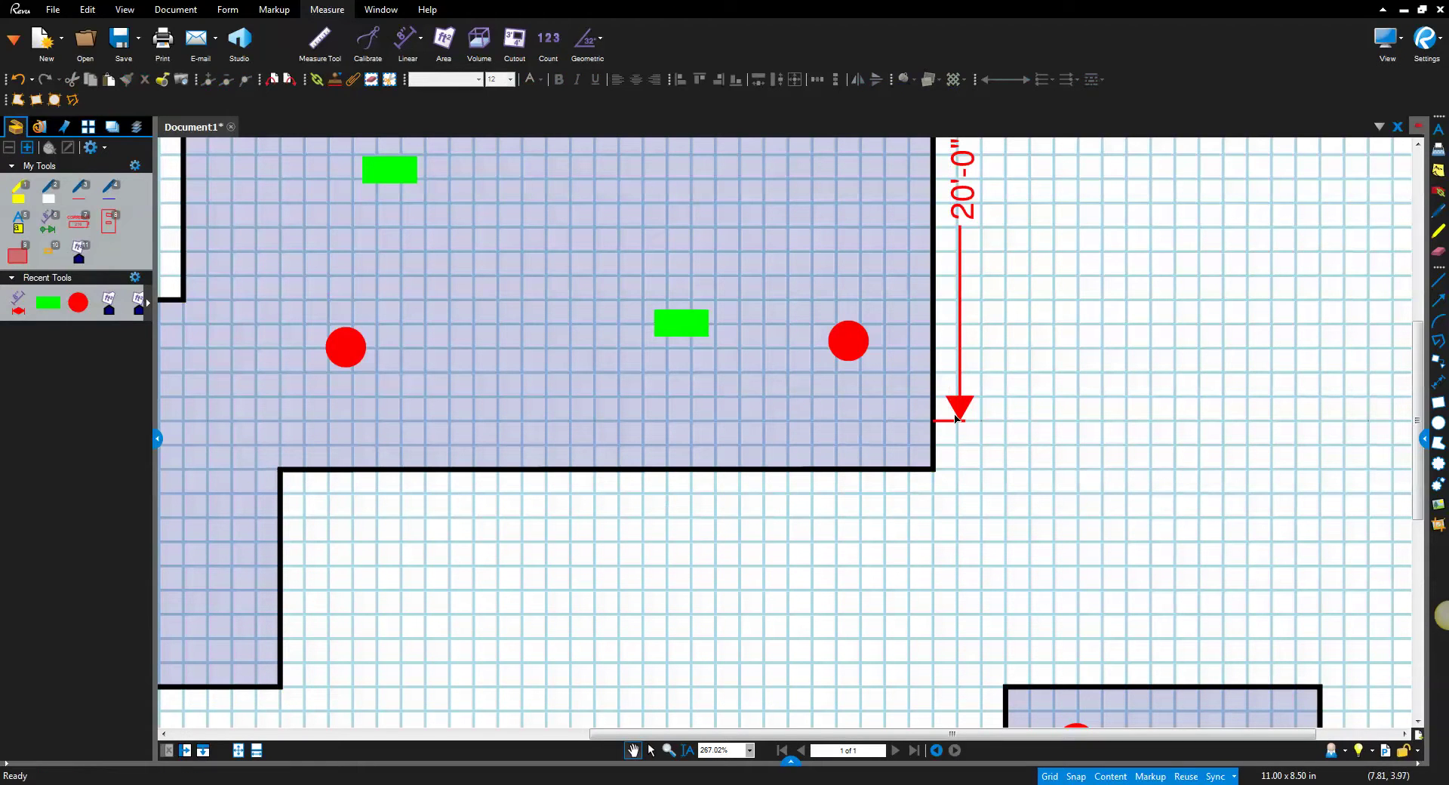
Stretch the 20'-0" side dimension to the new corner so it reads 22'-0".
click(960, 411)
drag(933, 422, 935, 469)
scroll(962, 441, down, 3)
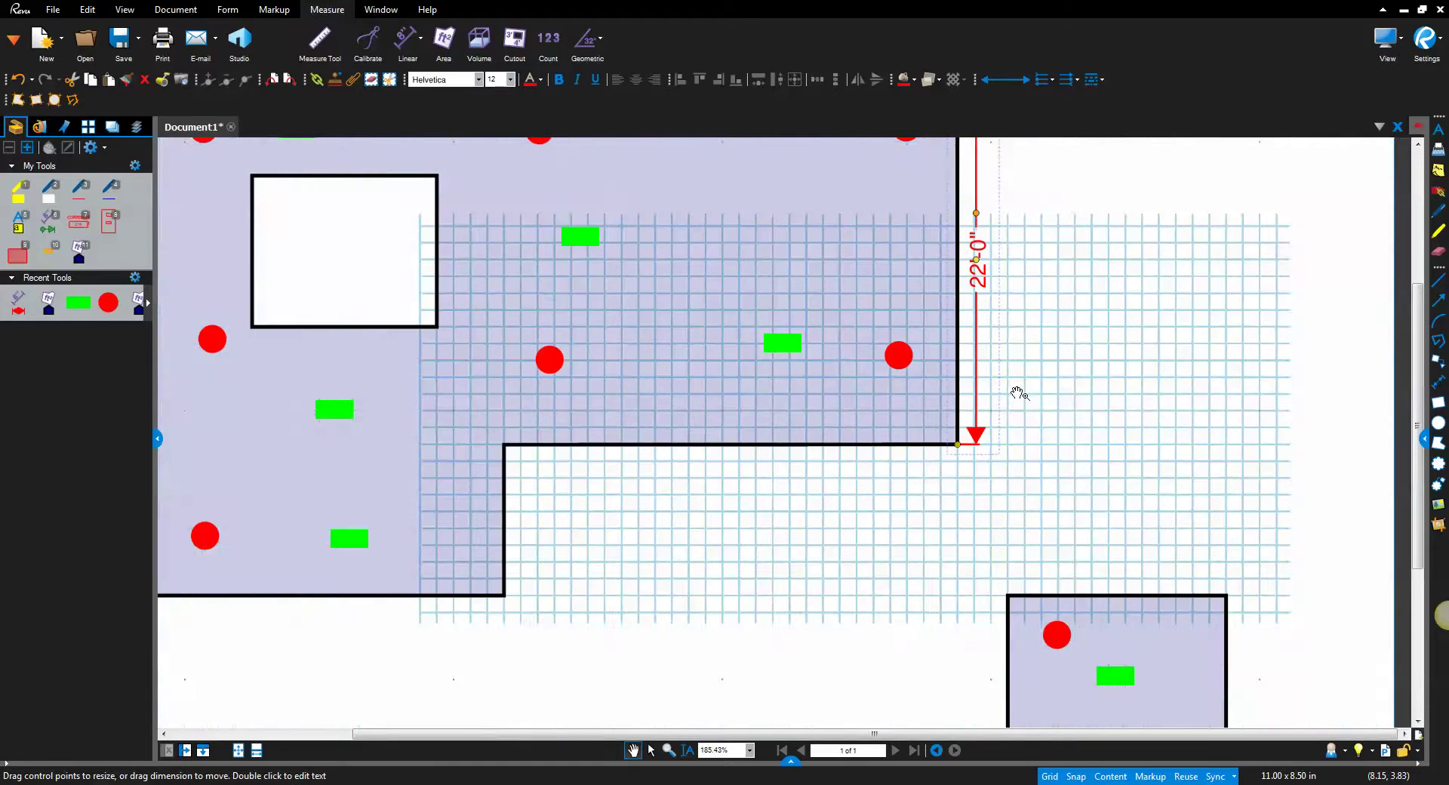
scroll(962, 409, down, 2)
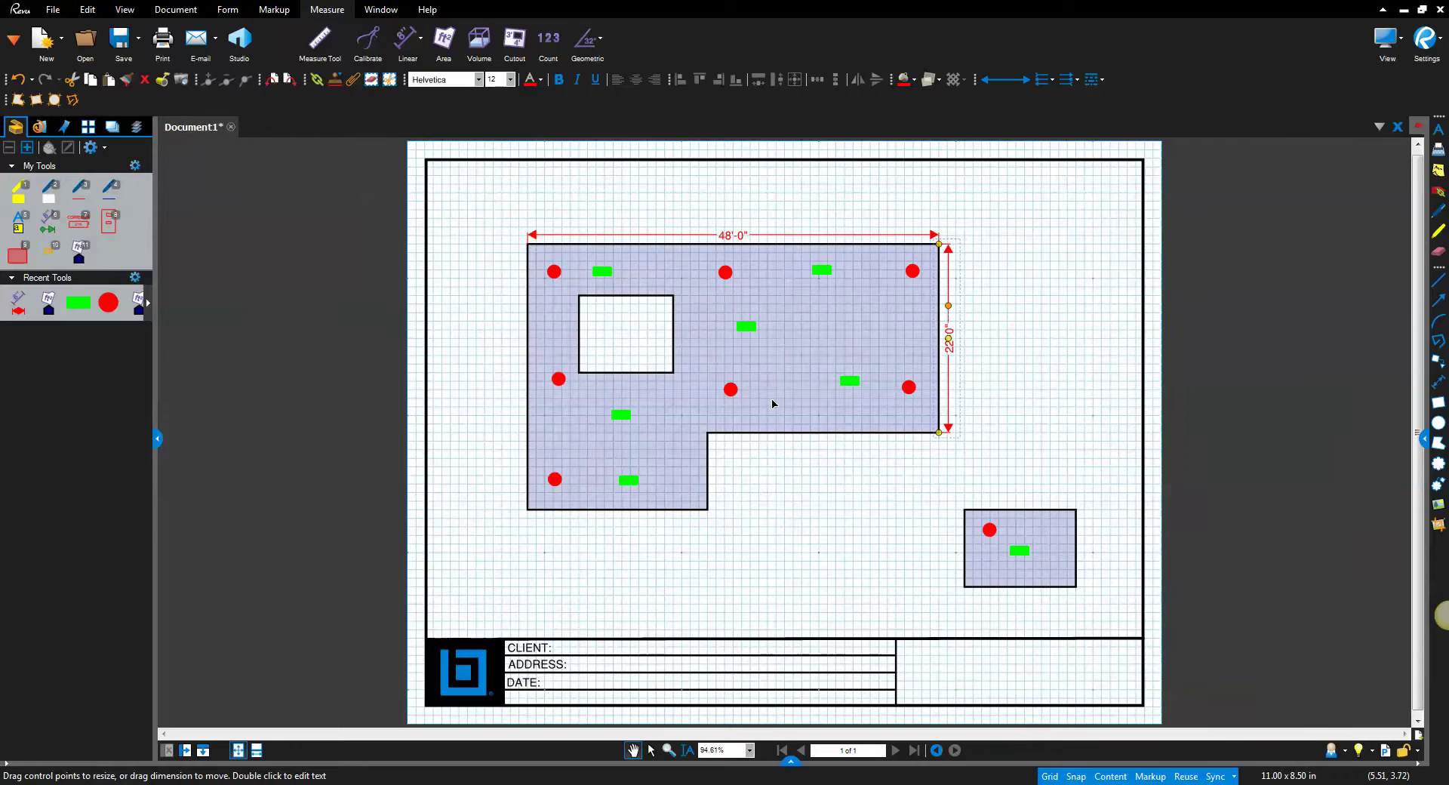
Enlarge the markups list and collapse the RTU, ROOF PEN and Length Measurement groups.
mouse_move(771, 405)
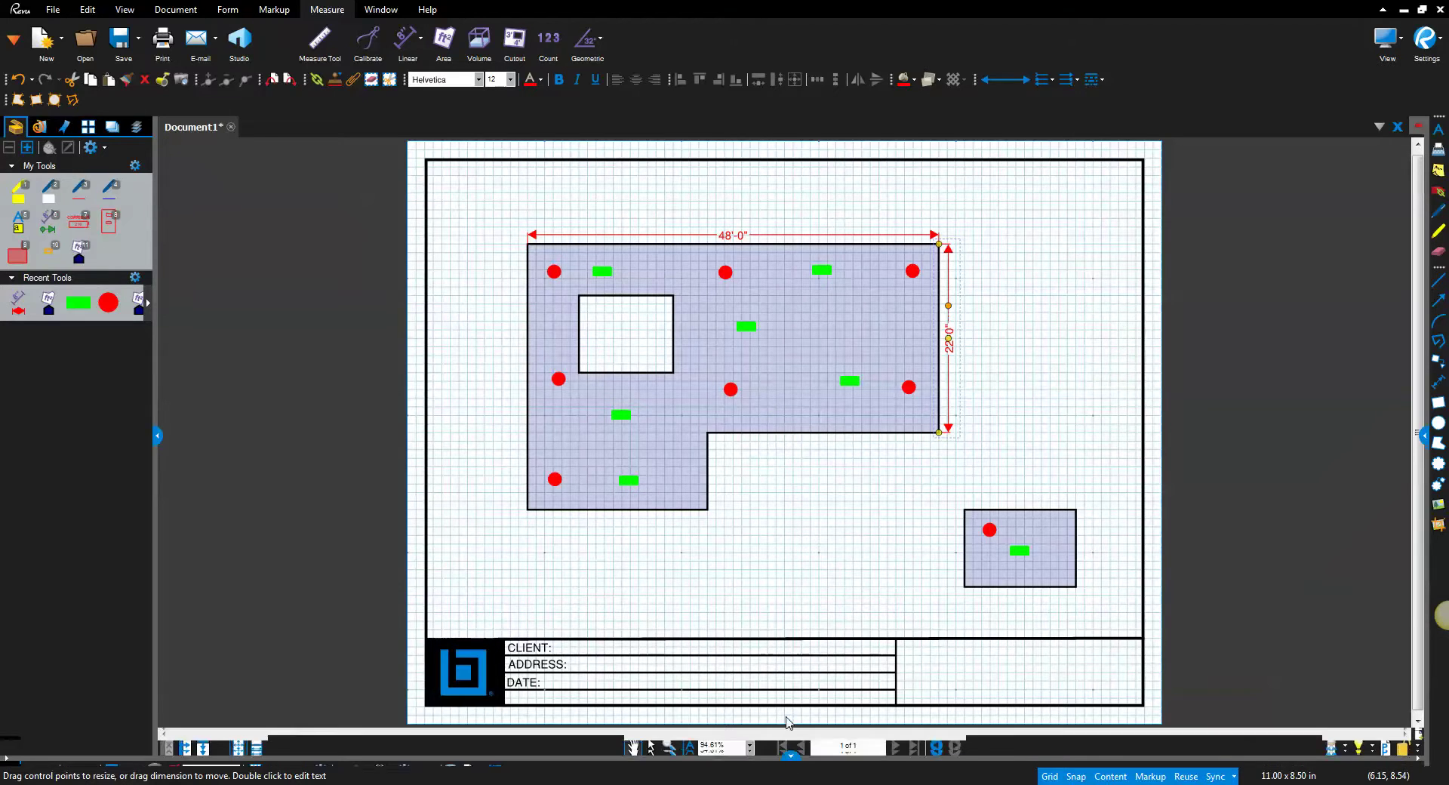
drag(787, 723, 796, 341)
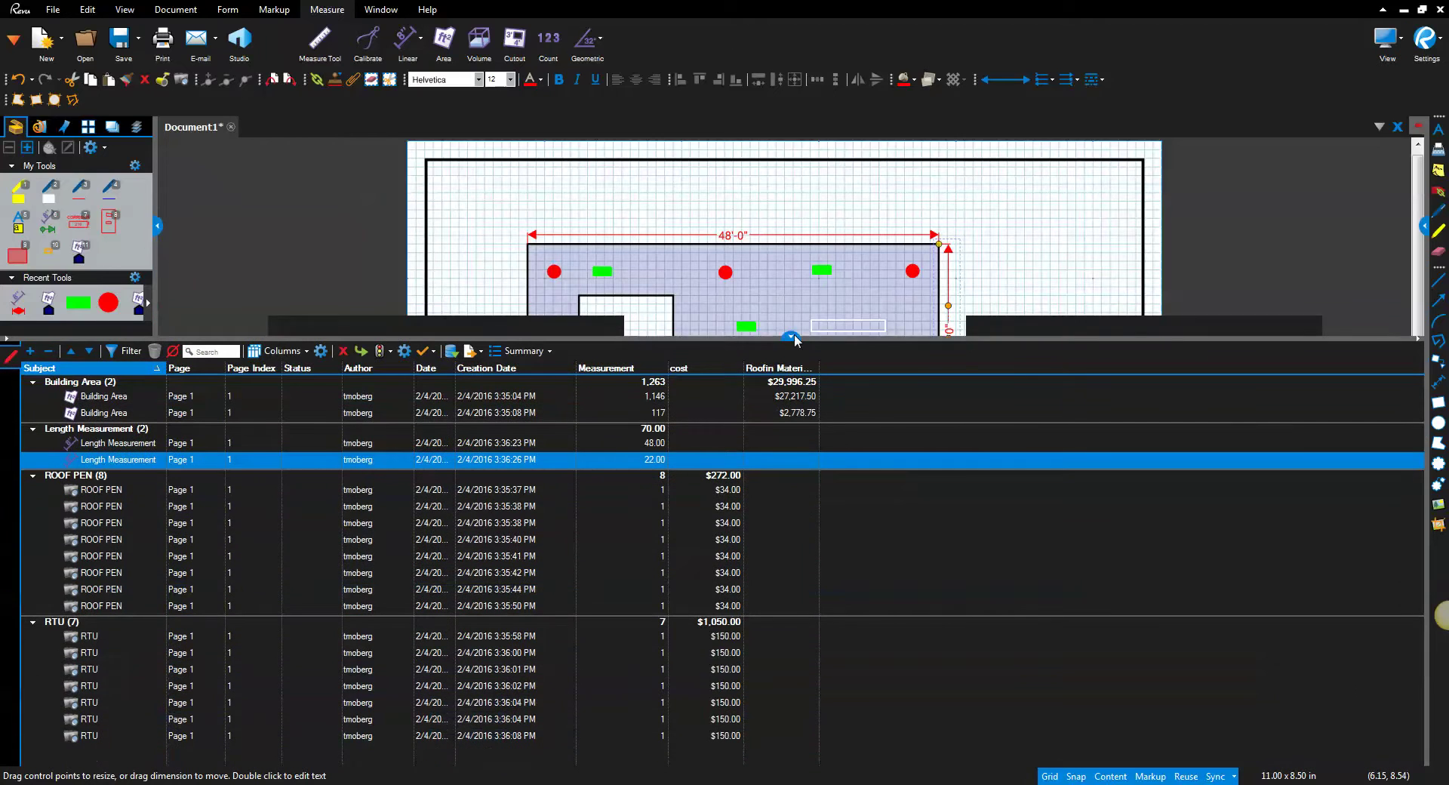
click(33, 622)
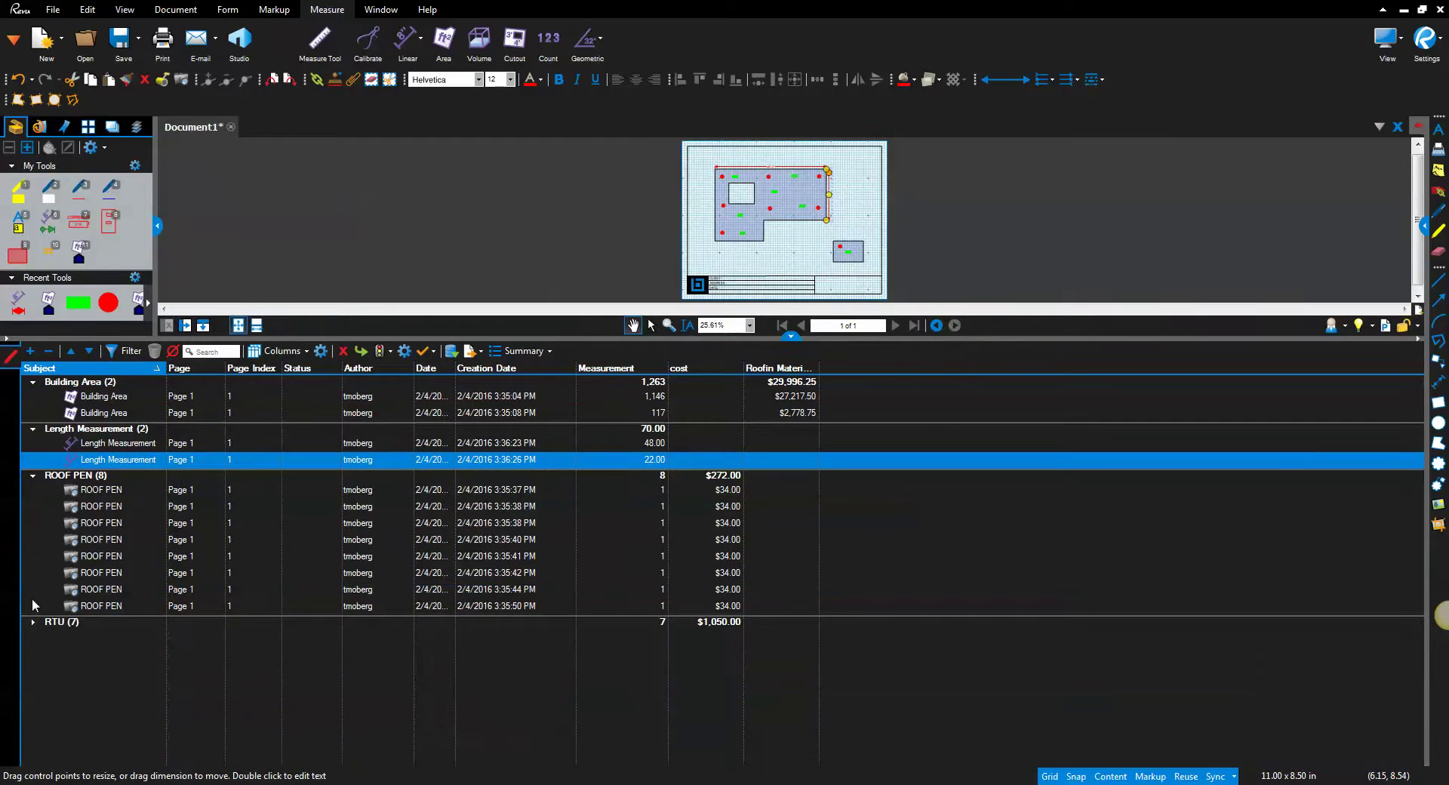
click(30, 475)
click(33, 429)
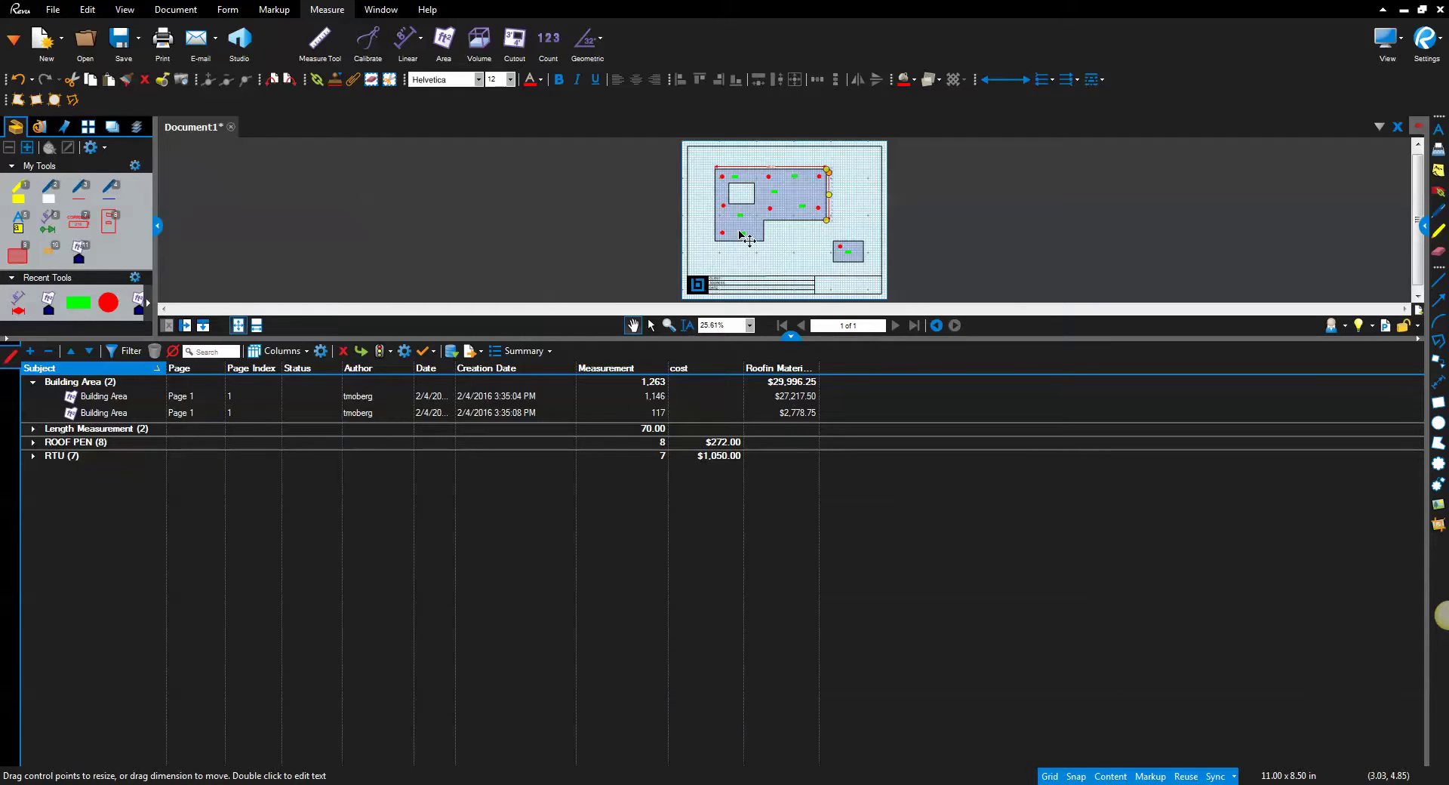
Locate the large and 117 sf building areas, then review the eight ROOF PEN and seven RTU entries.
click(583, 395)
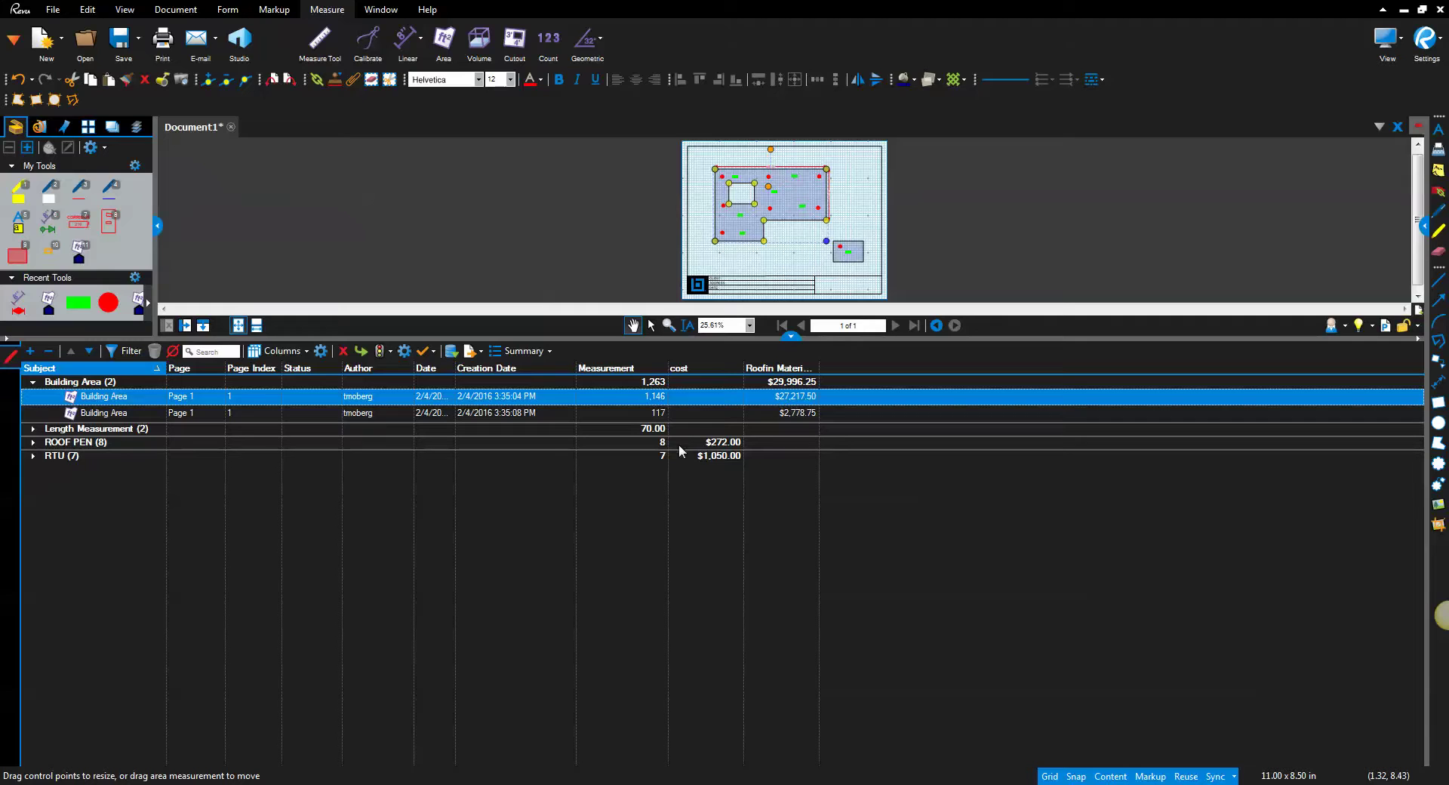
click(648, 416)
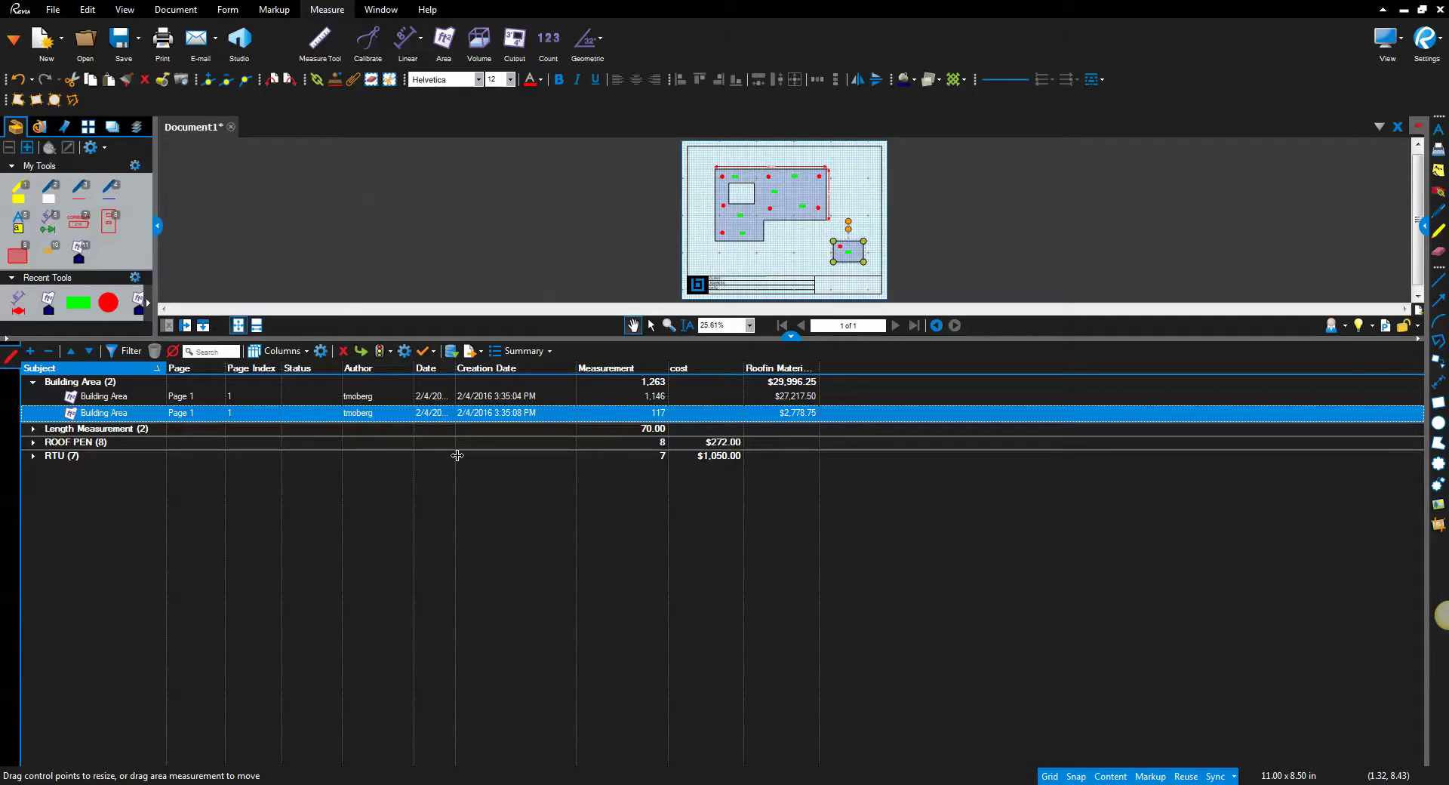
click(32, 442)
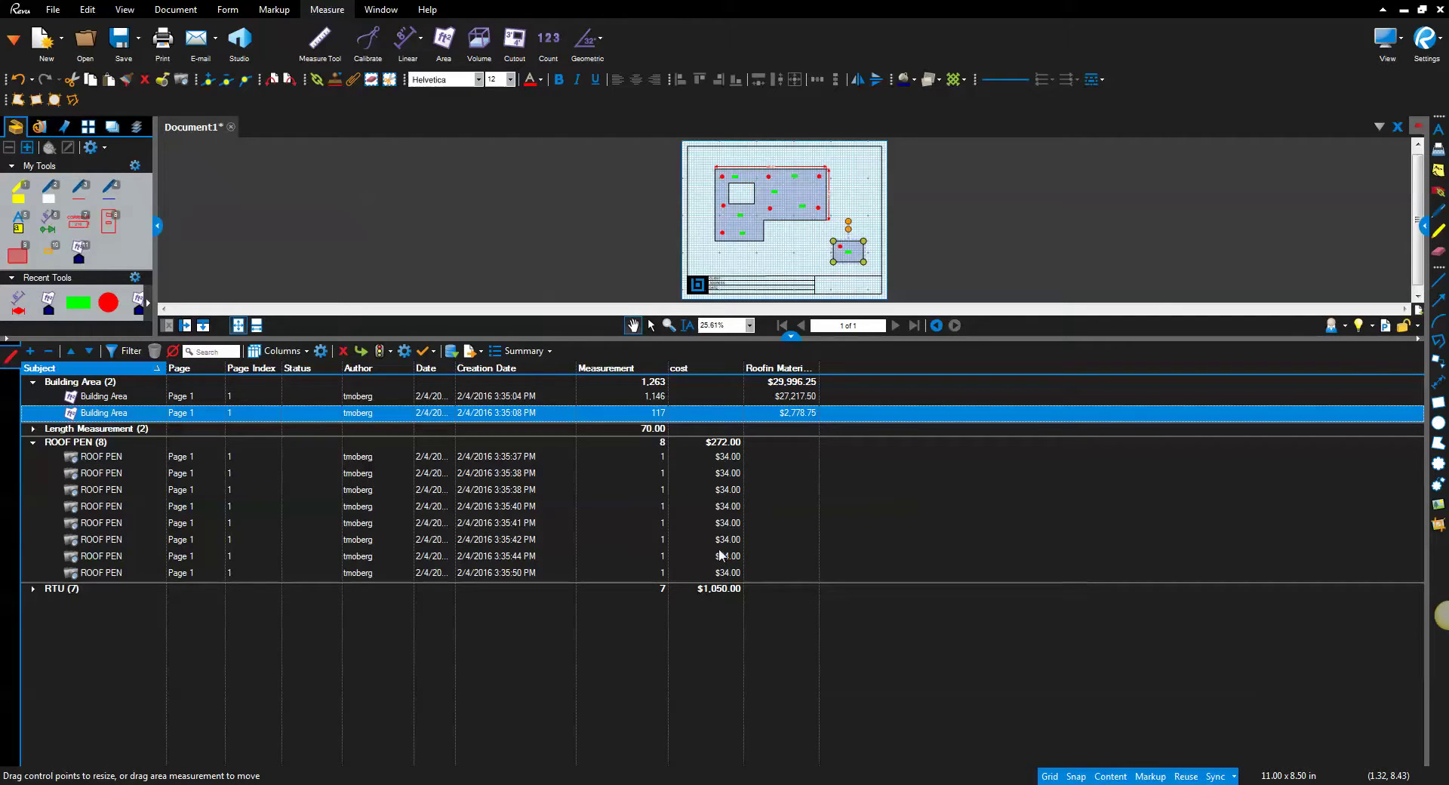
click(32, 589)
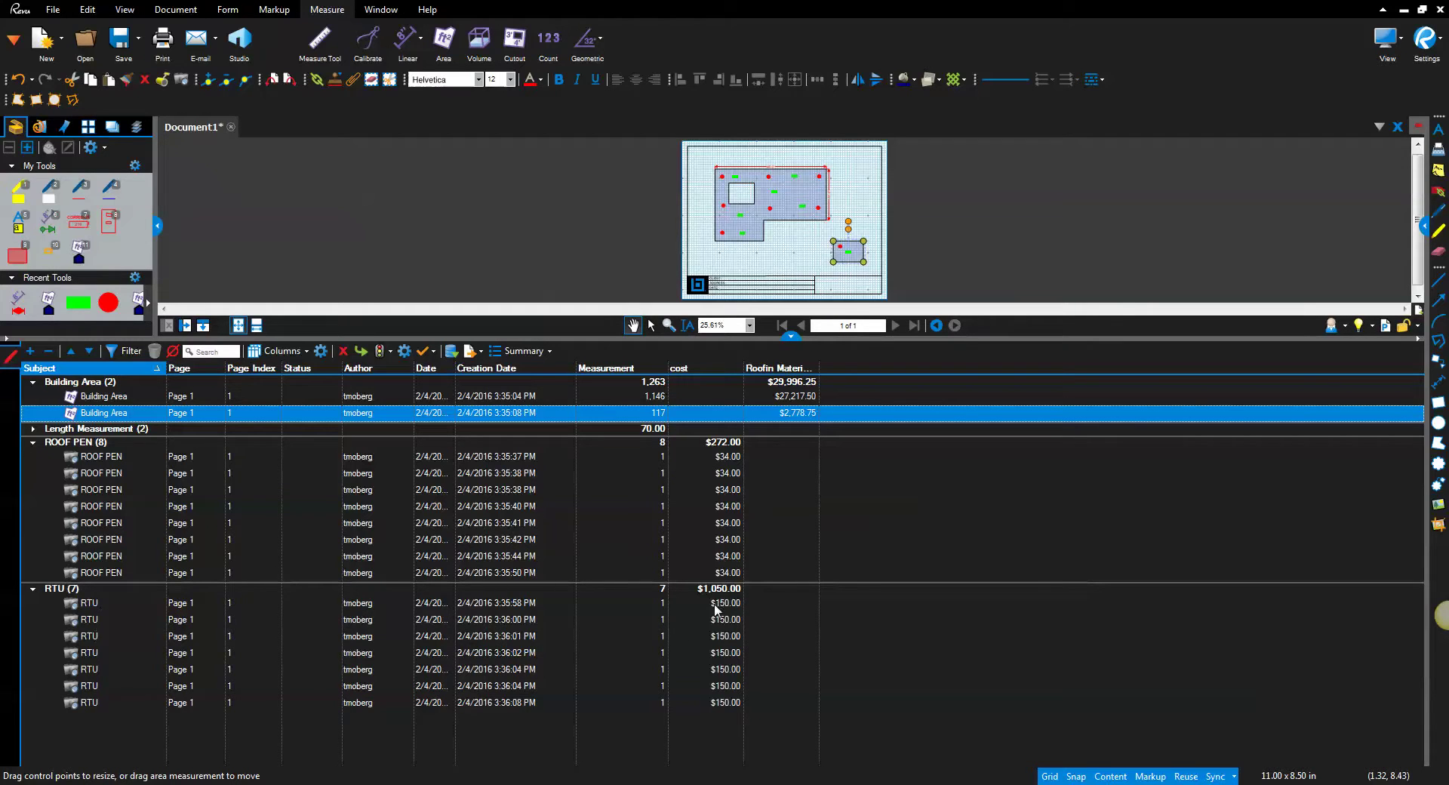
click(32, 442)
click(32, 456)
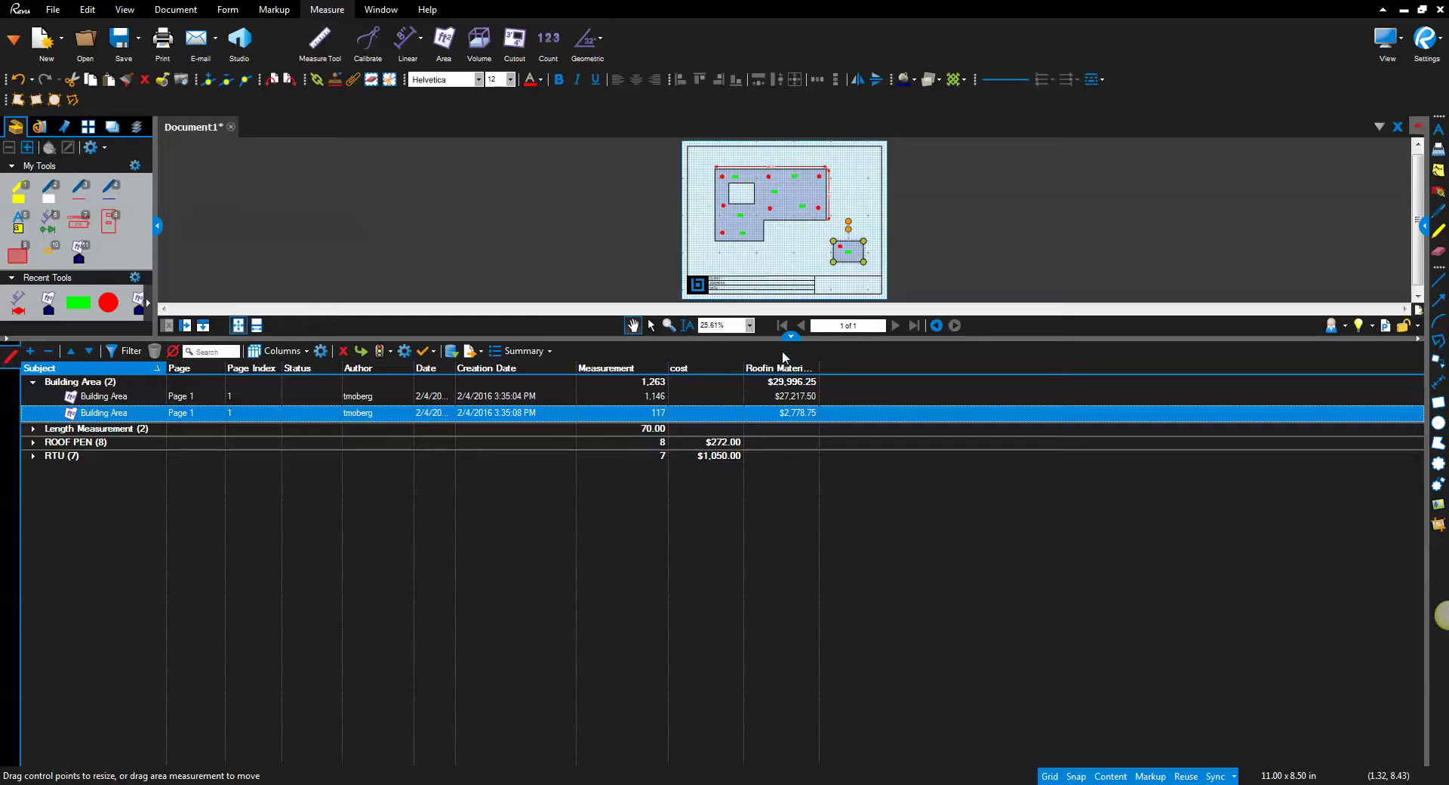
Shrink the markups list so the full roof sketch shows above the grouped cost totals.
drag(790, 340, 774, 615)
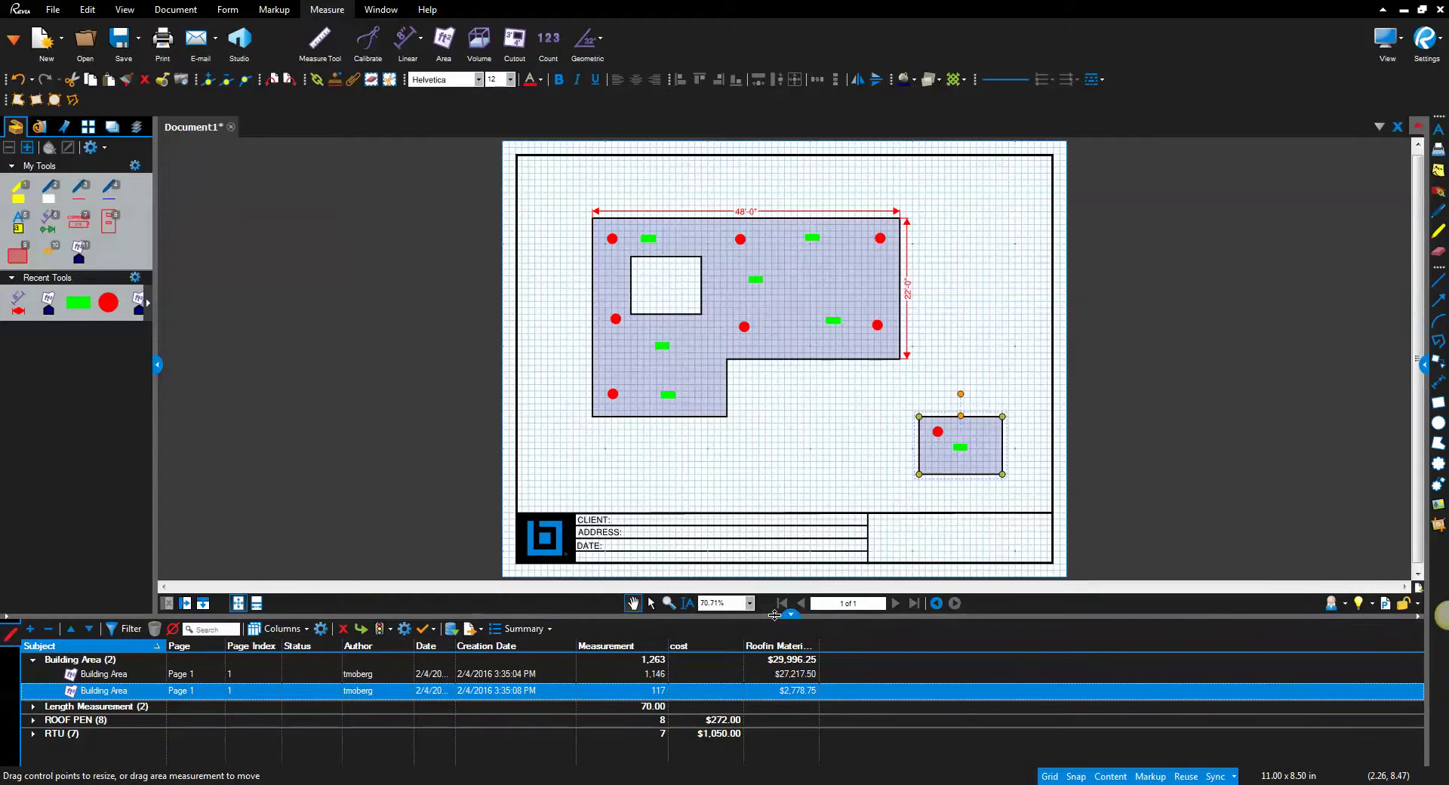